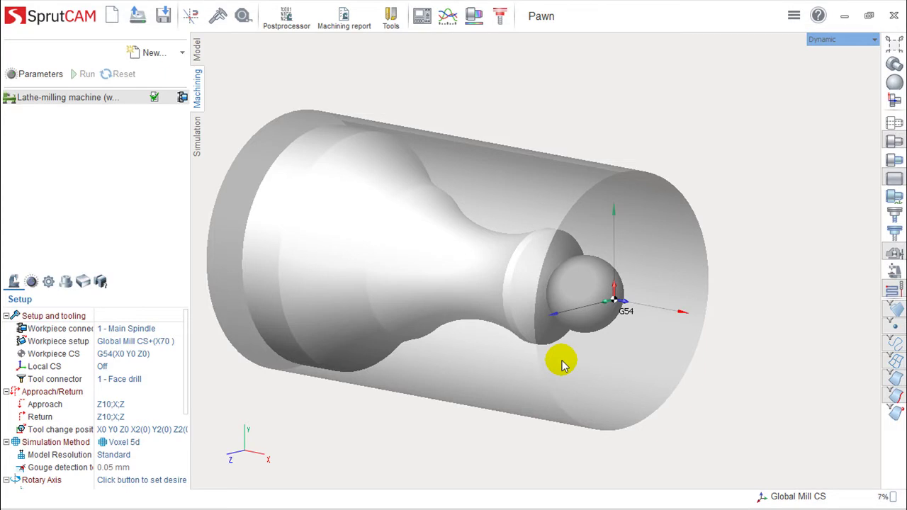
Orbit around the pawn, hiding and re-showing the stock cylinder to inspect the part.
{"action": "mouse_move", "coordinate": [543, 260]}
{"action": "middle_mouse_down"}
{"action": "mouse_move", "coordinate": [551, 257]}
{"action": "mouse_move", "coordinate": [530, 278]}
{"action": "mouse_move", "coordinate": [516, 276]}
{"action": "mouse_move", "coordinate": [525, 282]}
{"action": "middle_mouse_up"}
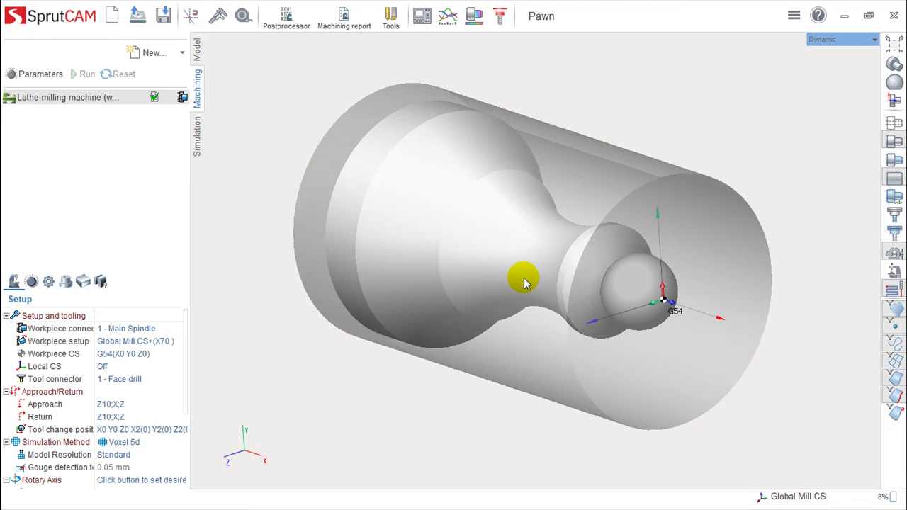
{"action": "mouse_move", "coordinate": [515, 299]}
{"action": "middle_mouse_down"}
{"action": "mouse_move", "coordinate": [470, 285]}
{"action": "mouse_move", "coordinate": [559, 301]}
{"action": "middle_mouse_up"}
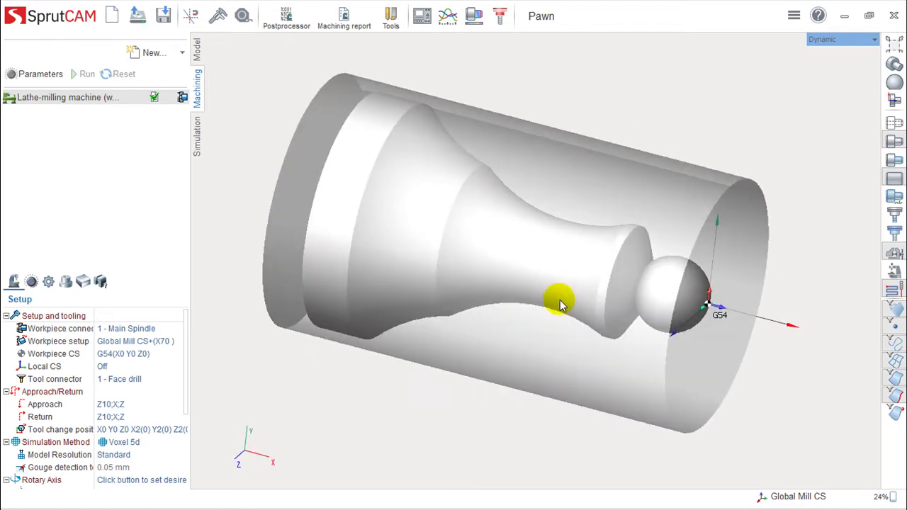
{"action": "mouse_move", "coordinate": [461, 258]}
{"action": "middle_mouse_down"}
{"action": "mouse_move", "coordinate": [496, 257]}
{"action": "mouse_move", "coordinate": [460, 267]}
{"action": "mouse_move", "coordinate": [433, 247]}
{"action": "mouse_move", "coordinate": [453, 243]}
{"action": "mouse_move", "coordinate": [432, 260]}
{"action": "middle_mouse_up"}
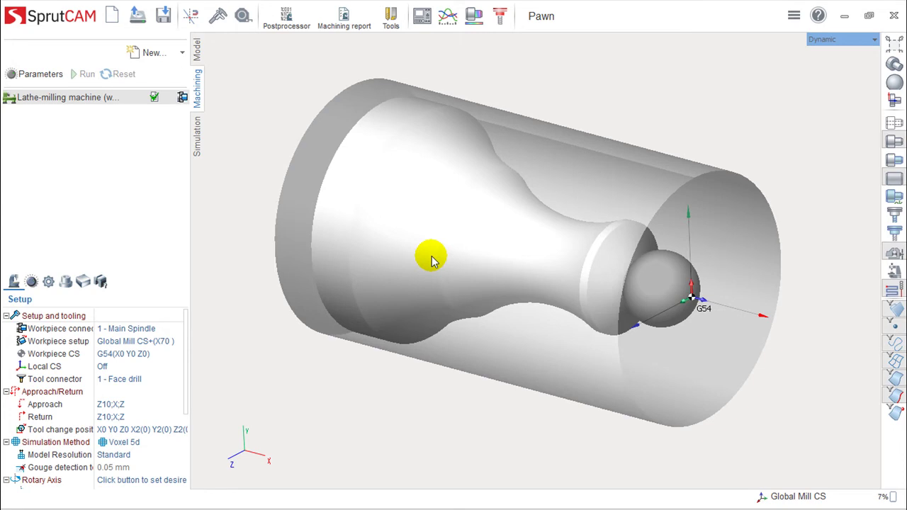
{"action": "mouse_move", "coordinate": [389, 259]}
{"action": "middle_mouse_down"}
{"action": "mouse_move", "coordinate": [394, 272]}
{"action": "mouse_move", "coordinate": [458, 260]}
{"action": "middle_mouse_up"}
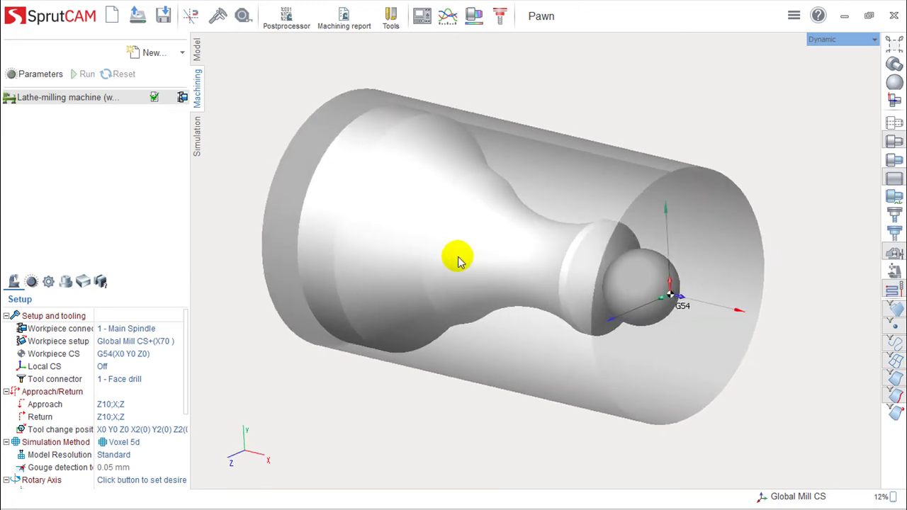
{"action": "mouse_move", "coordinate": [340, 269]}
{"action": "middle_mouse_down"}
{"action": "mouse_move", "coordinate": [383, 282]}
{"action": "mouse_move", "coordinate": [358, 279]}
{"action": "middle_mouse_up"}
{"action": "left_click", "coordinate": [894, 181]}
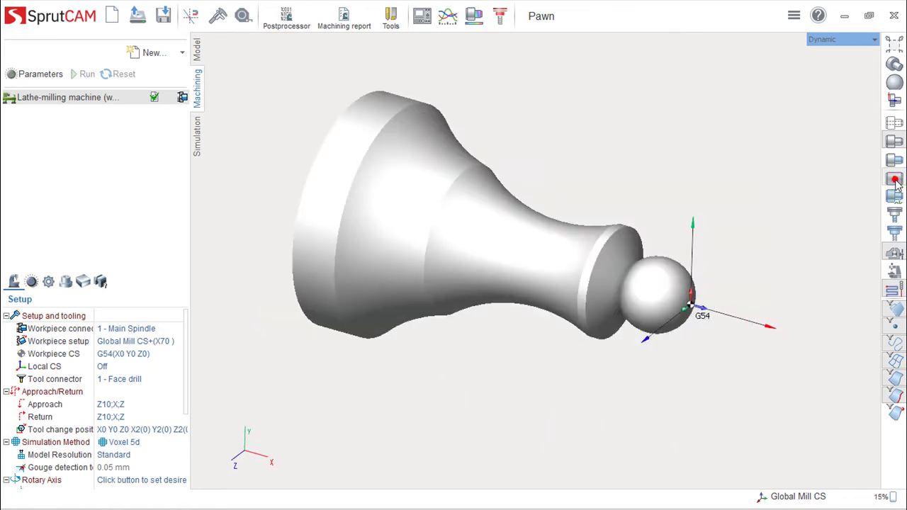
{"action": "middle_click_drag", "start_coordinate": [563, 253], "coordinate": [534, 252]}
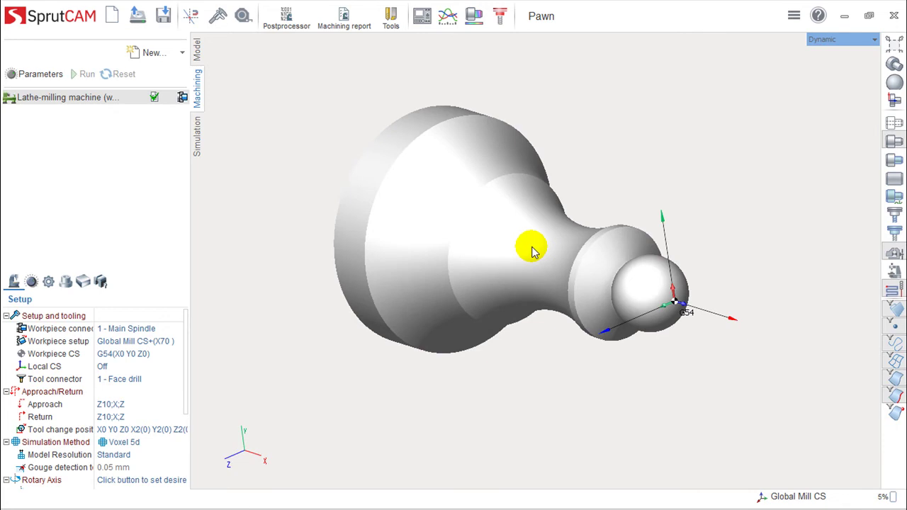
{"action": "mouse_move", "coordinate": [423, 247]}
{"action": "middle_mouse_down"}
{"action": "mouse_move", "coordinate": [469, 251]}
{"action": "mouse_move", "coordinate": [413, 250]}
{"action": "mouse_move", "coordinate": [607, 253]}
{"action": "middle_mouse_up"}
{"action": "left_click", "coordinate": [894, 179]}
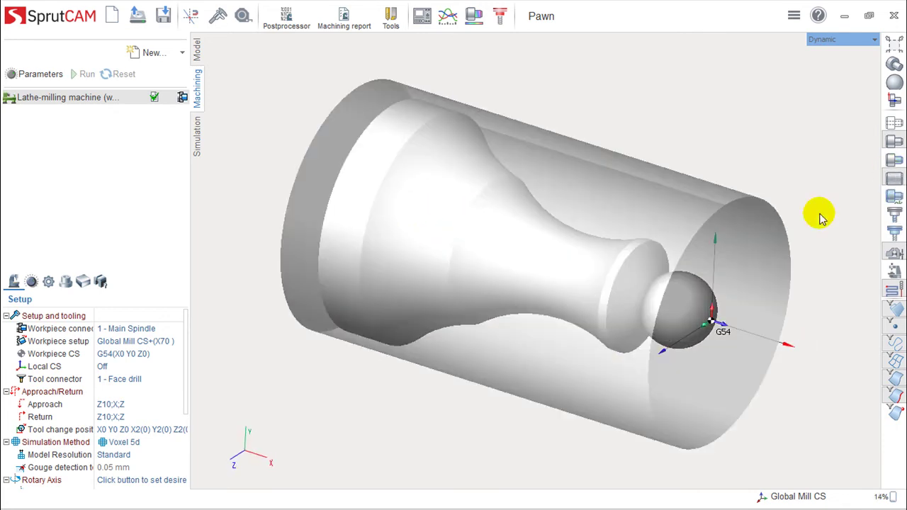
{"action": "mouse_move", "coordinate": [688, 297]}
{"action": "middle_mouse_down"}
{"action": "mouse_move", "coordinate": [607, 279]}
{"action": "mouse_move", "coordinate": [652, 269]}
{"action": "mouse_move", "coordinate": [670, 273]}
{"action": "mouse_move", "coordinate": [685, 293]}
{"action": "middle_mouse_up"}
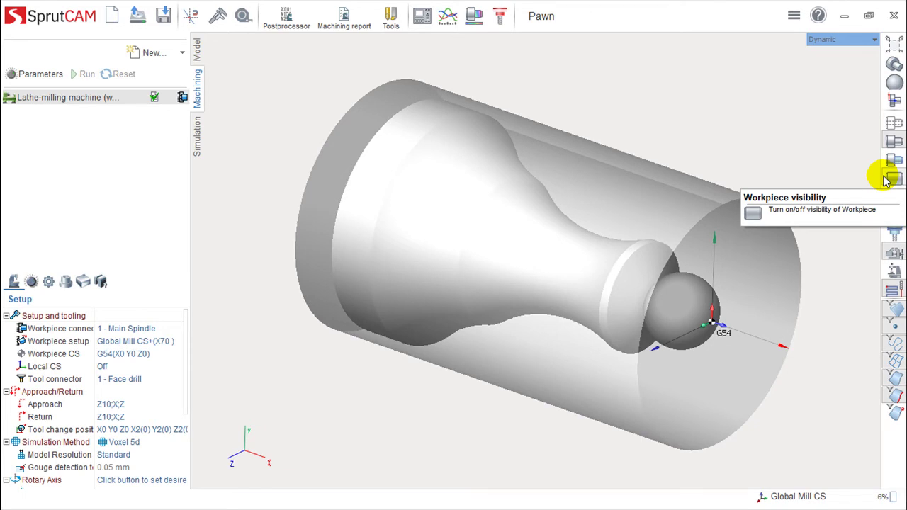
{"action": "mouse_move", "coordinate": [708, 260]}
{"action": "right_mouse_down"}
{"action": "mouse_move", "coordinate": [677, 235]}
{"action": "mouse_move", "coordinate": [699, 239]}
{"action": "right_mouse_up"}
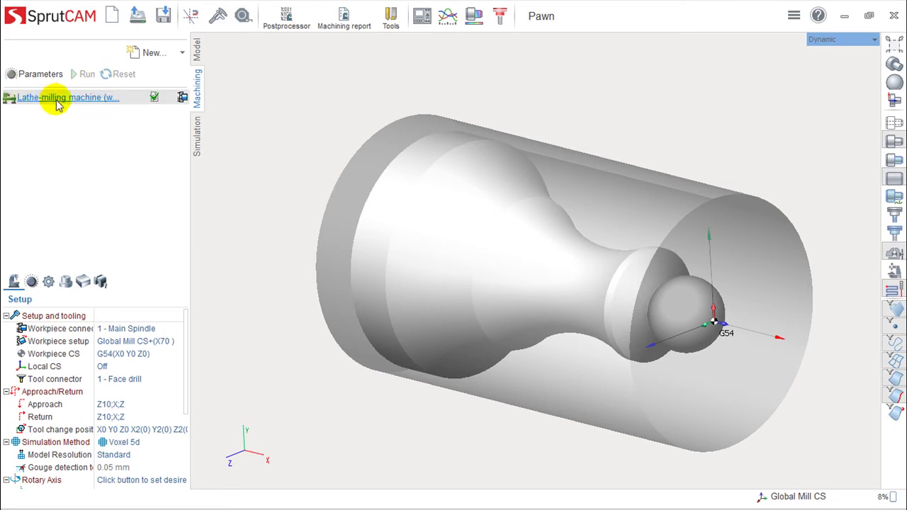
{"action": "mouse_move", "coordinate": [63, 97]}
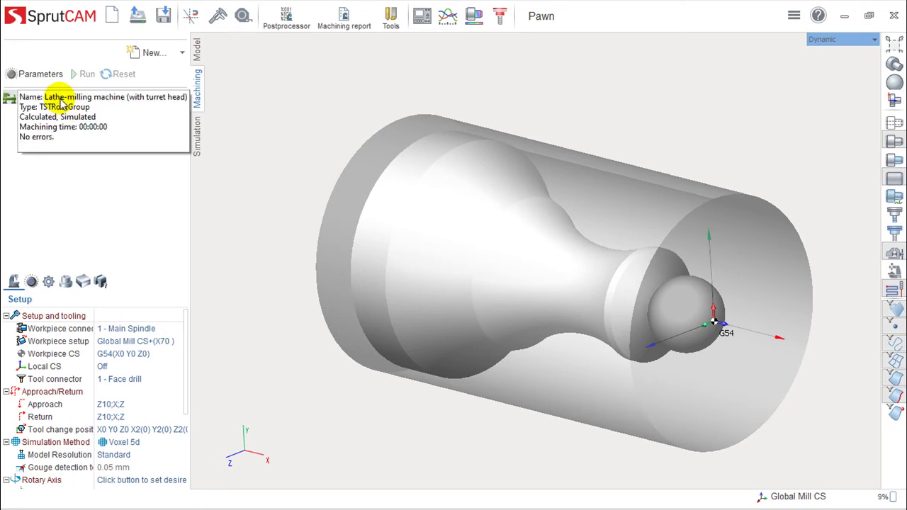
Browse the available machines in the machine parameters, close unchanged, and bring up the Lathe operations list.
{"action": "double_click", "coordinate": [44, 97]}
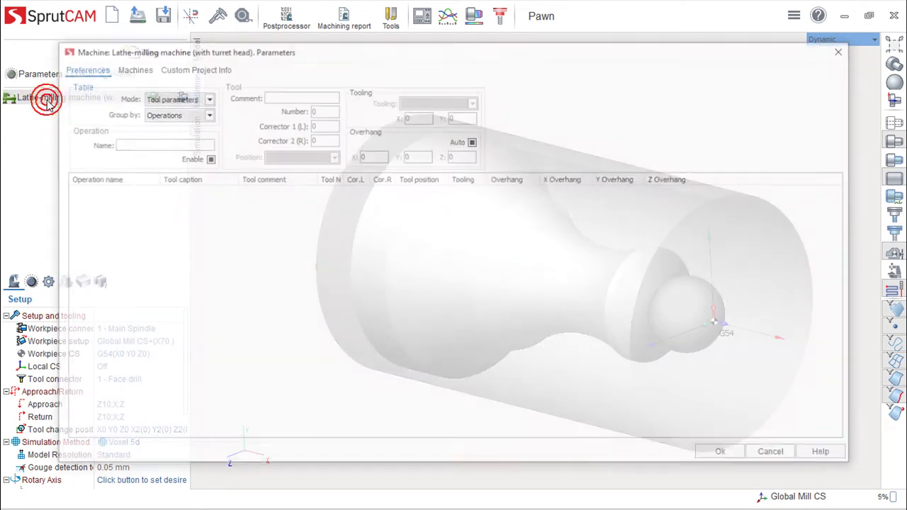
{"action": "left_click", "coordinate": [131, 67]}
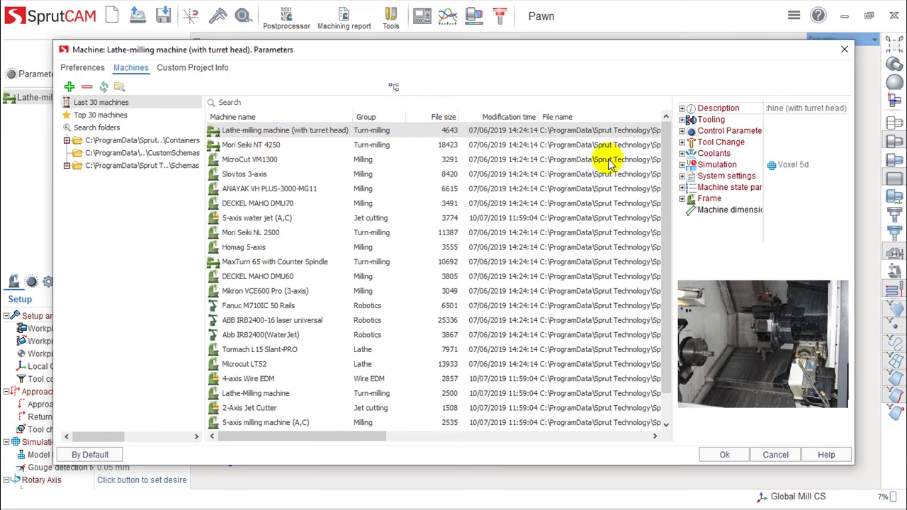
{"action": "scroll", "coordinate": [668, 243], "scroll_direction": "down", "scroll_amount": 1}
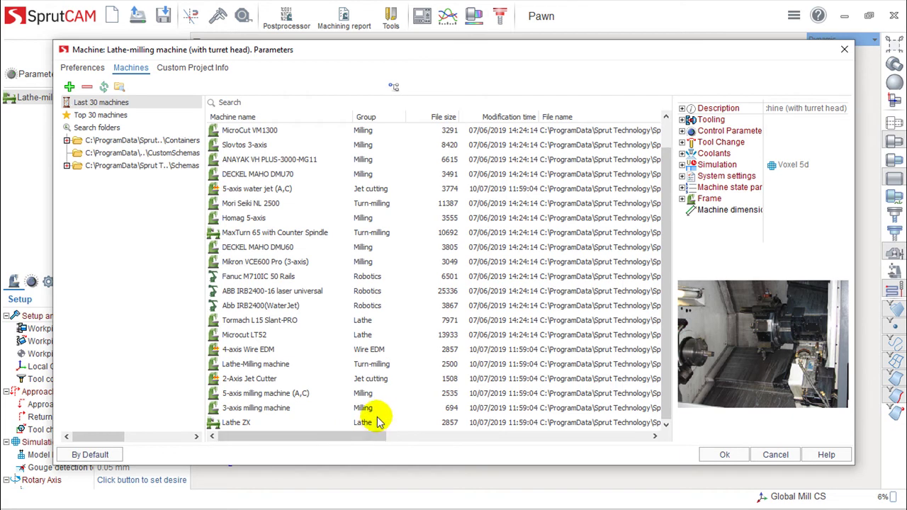
{"action": "scroll", "coordinate": [415, 199], "scroll_direction": "up", "scroll_amount": 1}
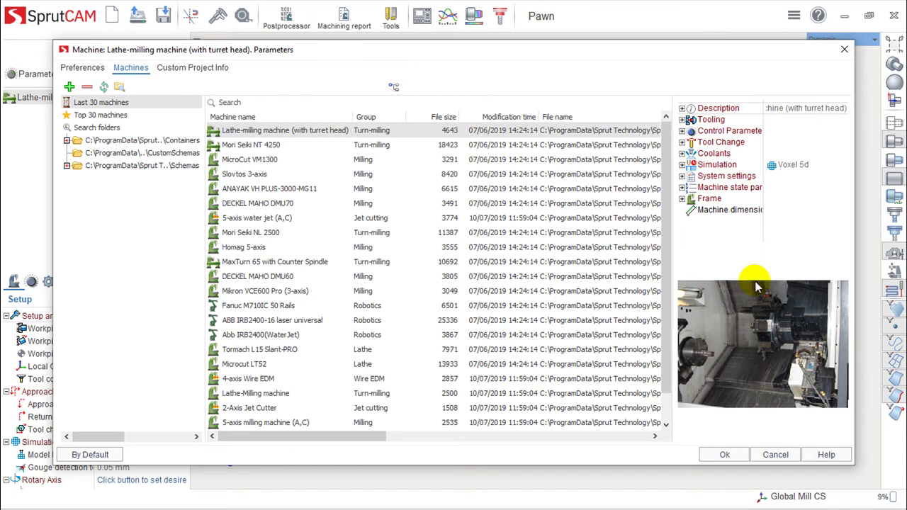
{"action": "left_click", "coordinate": [776, 452]}
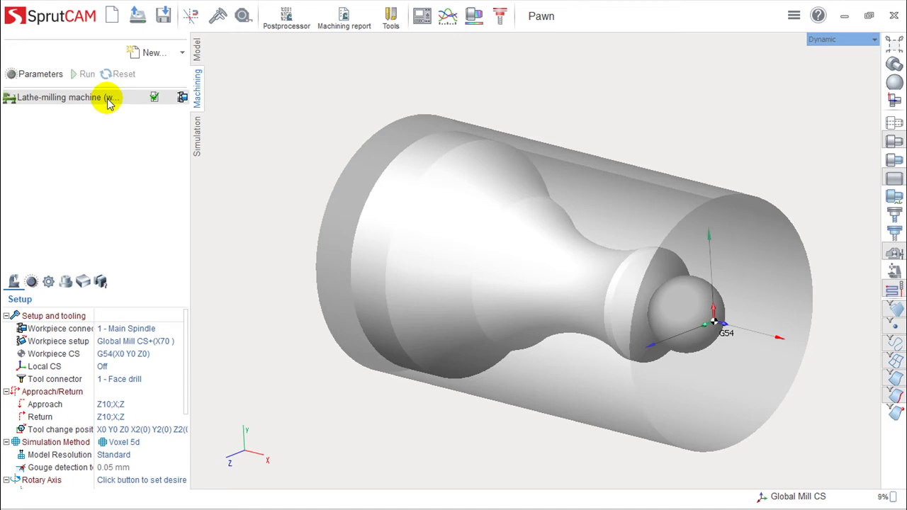
{"action": "mouse_move", "coordinate": [458, 213]}
{"action": "middle_mouse_down"}
{"action": "mouse_move", "coordinate": [422, 215]}
{"action": "mouse_move", "coordinate": [413, 238]}
{"action": "mouse_move", "coordinate": [487, 213]}
{"action": "mouse_move", "coordinate": [453, 227]}
{"action": "mouse_move", "coordinate": [470, 227]}
{"action": "mouse_move", "coordinate": [451, 220]}
{"action": "mouse_move", "coordinate": [447, 232]}
{"action": "middle_mouse_up"}
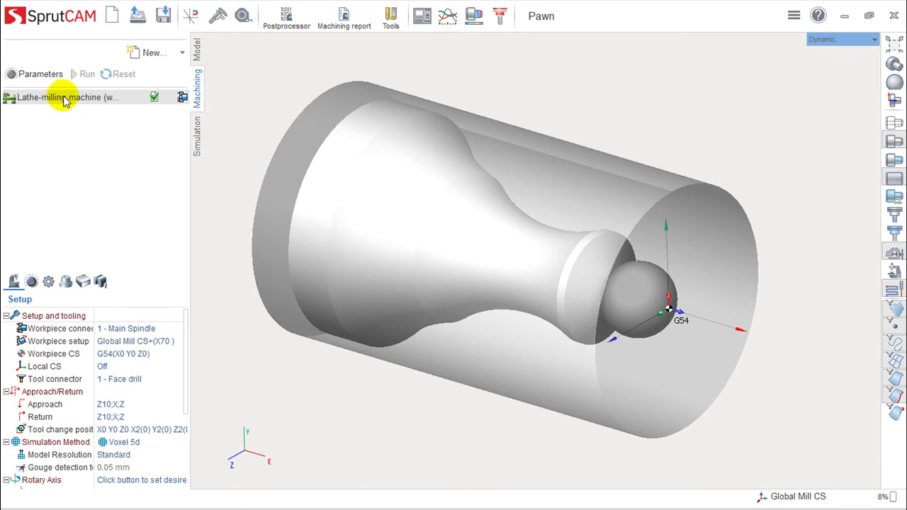
{"action": "left_click", "coordinate": [183, 53]}
{"action": "mouse_move", "coordinate": [160, 74]}
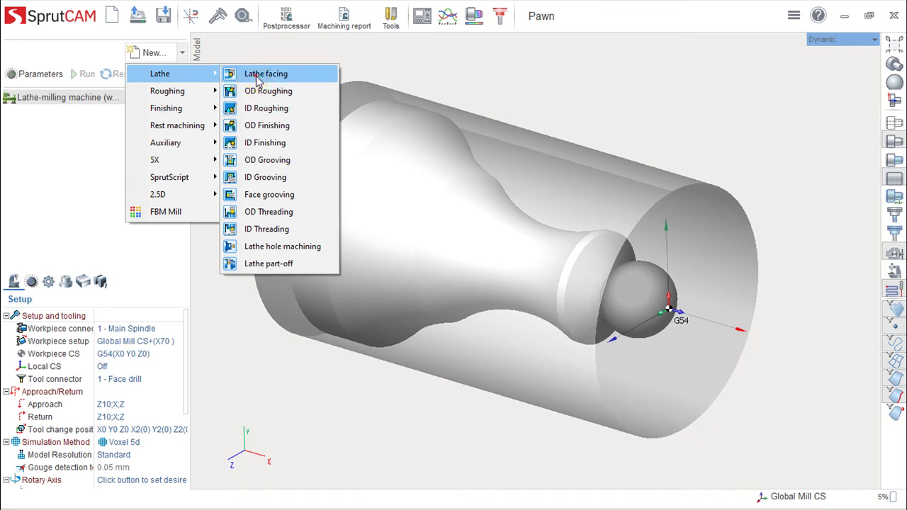
Add a Lathe facing operation, calculate it, and view the machined end face on the stock.
{"action": "left_click", "coordinate": [257, 78]}
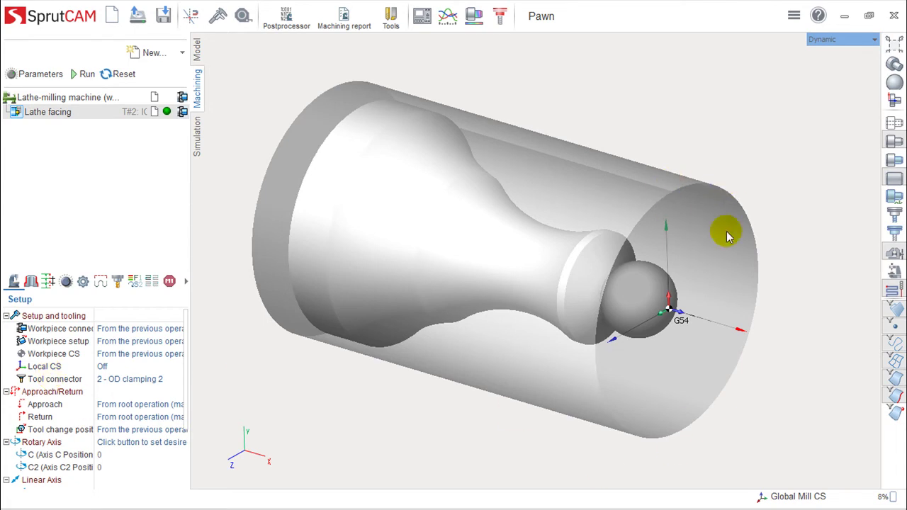
{"action": "left_click", "coordinate": [76, 76]}
{"action": "mouse_move", "coordinate": [672, 314]}
{"action": "right_mouse_down"}
{"action": "mouse_move", "coordinate": [607, 280]}
{"action": "mouse_move", "coordinate": [659, 307]}
{"action": "right_mouse_up"}
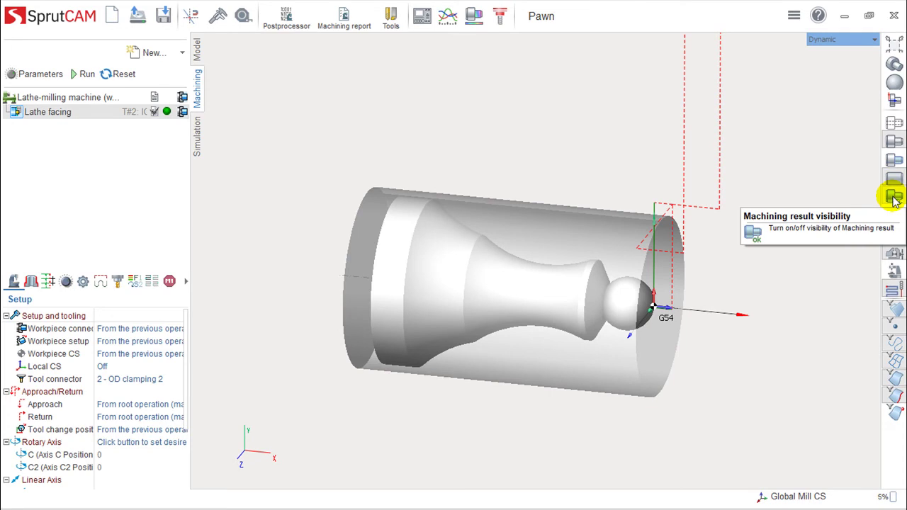
{"action": "left_click", "coordinate": [895, 201]}
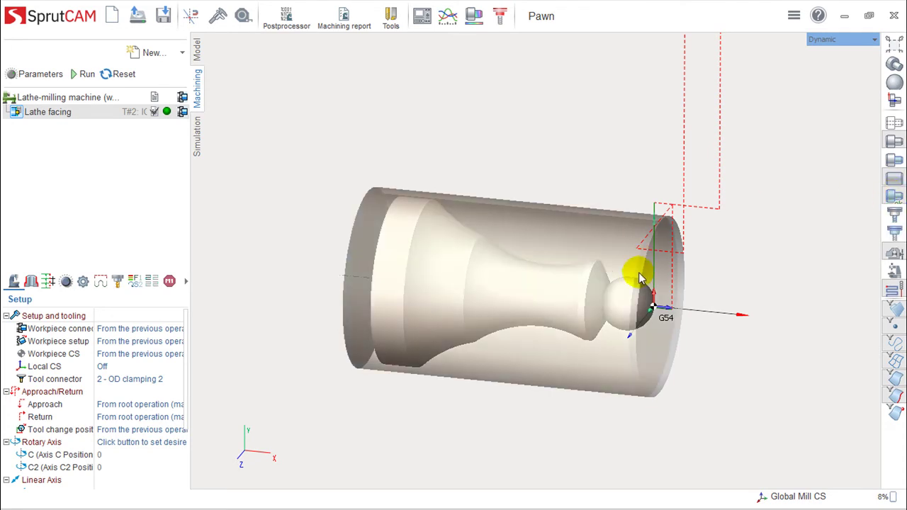
{"action": "scroll", "coordinate": [631, 280], "scroll_direction": "up", "scroll_amount": 3}
{"action": "right_click_drag", "start_coordinate": [633, 282], "coordinate": [656, 282]}
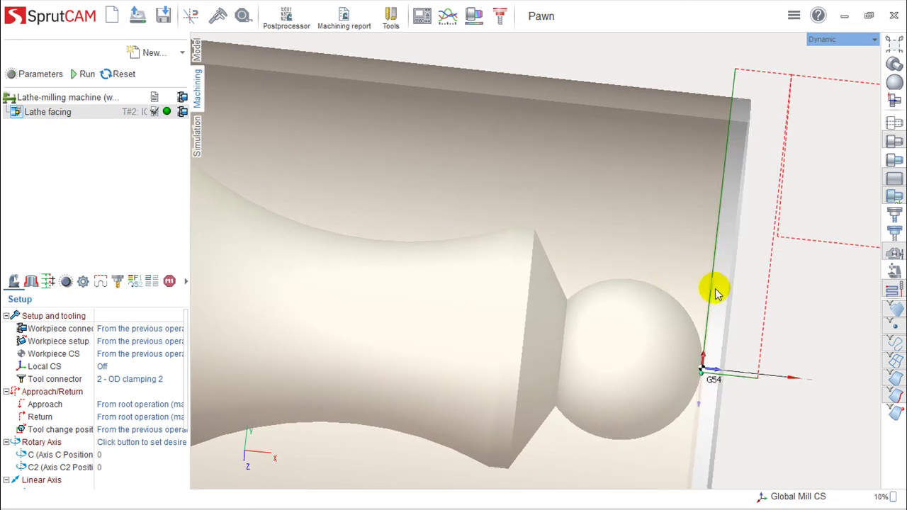
{"action": "right_click_drag", "start_coordinate": [695, 243], "coordinate": [672, 246]}
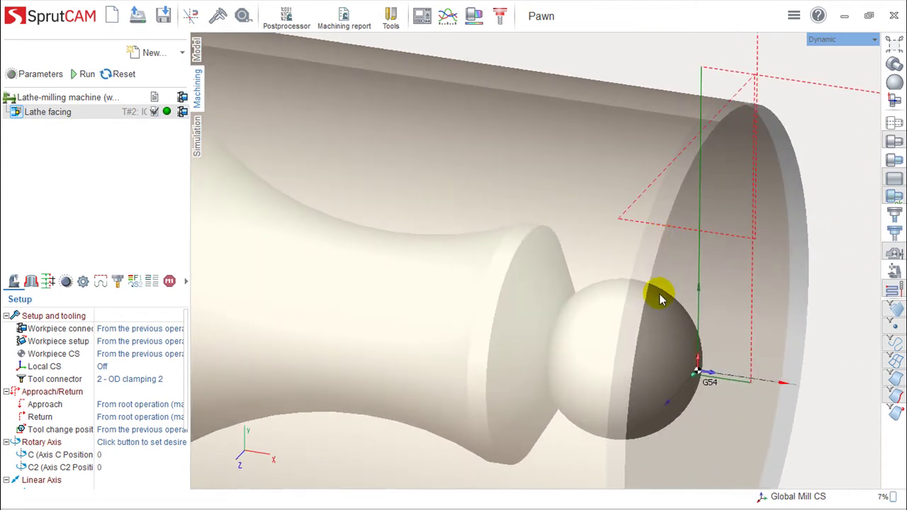
{"action": "left_click", "coordinate": [895, 181]}
{"action": "scroll", "coordinate": [419, 251], "scroll_direction": "down", "scroll_amount": 3}
{"action": "scroll", "coordinate": [419, 253], "scroll_direction": "down", "scroll_amount": 2}
{"action": "mouse_move", "coordinate": [432, 265]}
{"action": "middle_mouse_down"}
{"action": "mouse_move", "coordinate": [550, 248]}
{"action": "mouse_move", "coordinate": [526, 257]}
{"action": "mouse_move", "coordinate": [541, 255]}
{"action": "middle_mouse_up"}
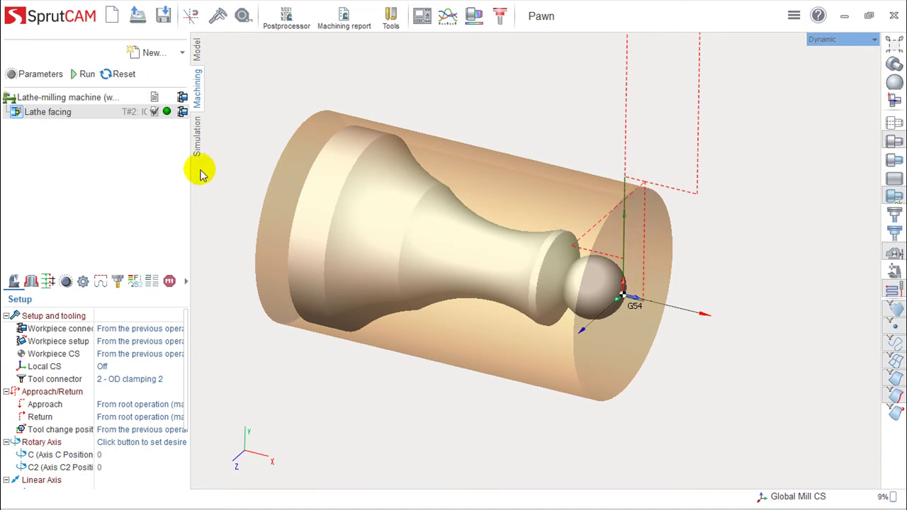
Play the facing machining simulation, then return to the Machining operations.
{"action": "left_click", "coordinate": [197, 143]}
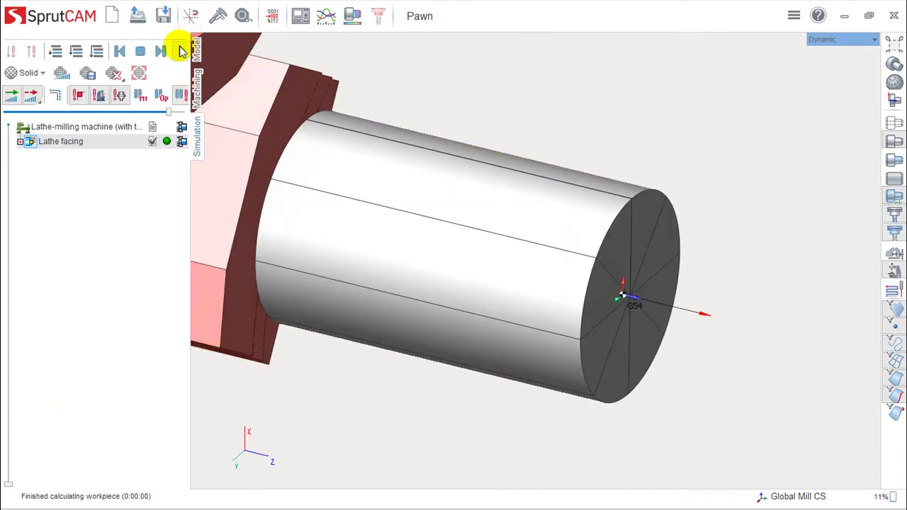
{"action": "left_click_drag", "start_coordinate": [166, 114], "coordinate": [133, 113]}
{"action": "left_click", "coordinate": [179, 54]}
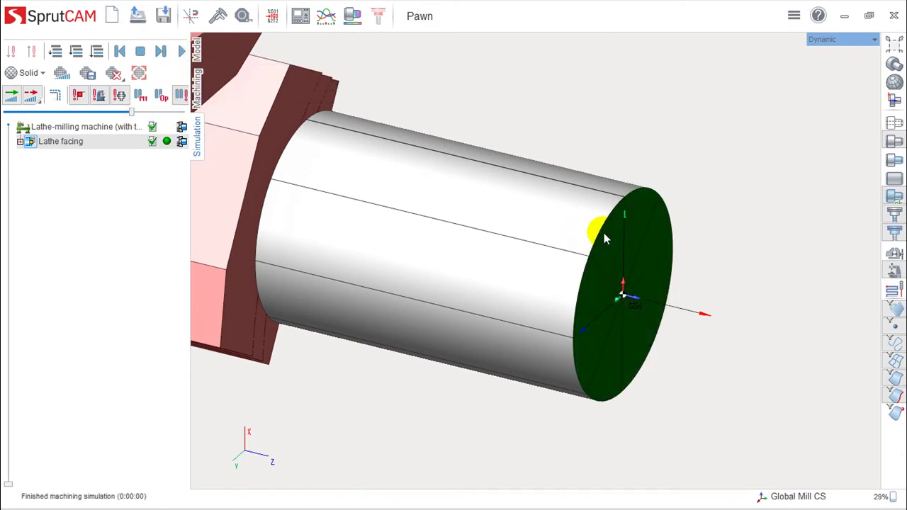
{"action": "left_click_drag", "start_coordinate": [132, 112], "coordinate": [117, 112]}
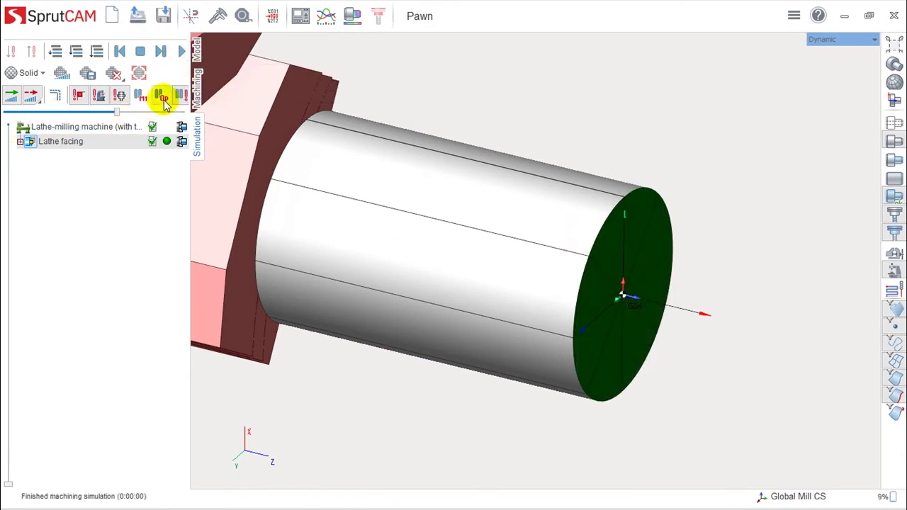
{"action": "left_click", "coordinate": [198, 93]}
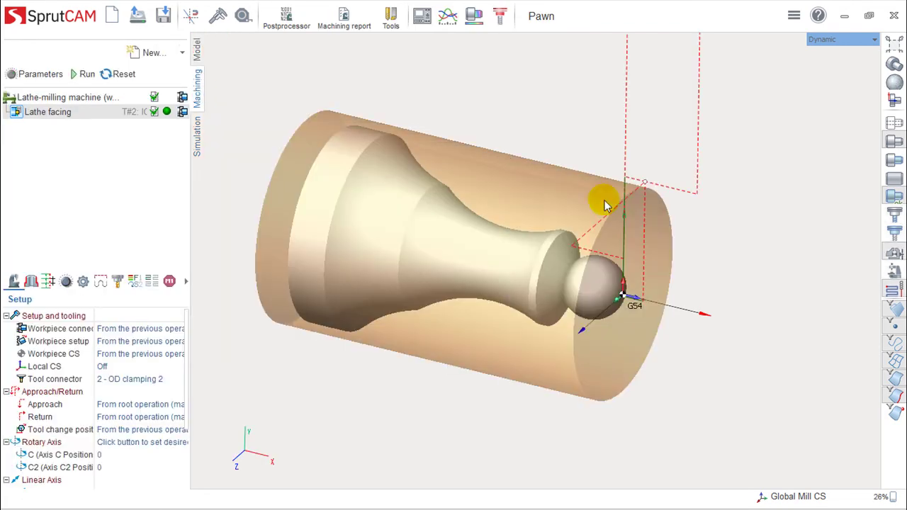
Add an OD Roughing operation and calculate its roughing passes along the pawn profile.
{"action": "left_click", "coordinate": [182, 53]}
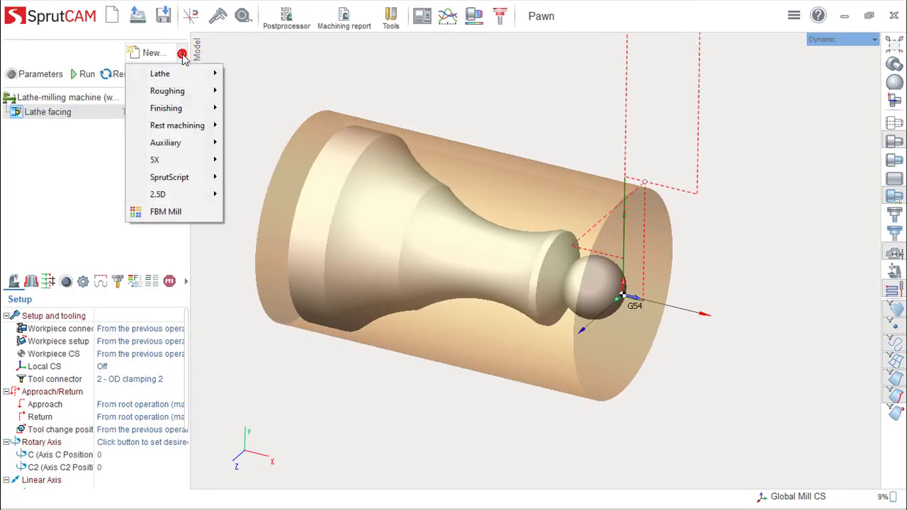
{"action": "mouse_move", "coordinate": [170, 74]}
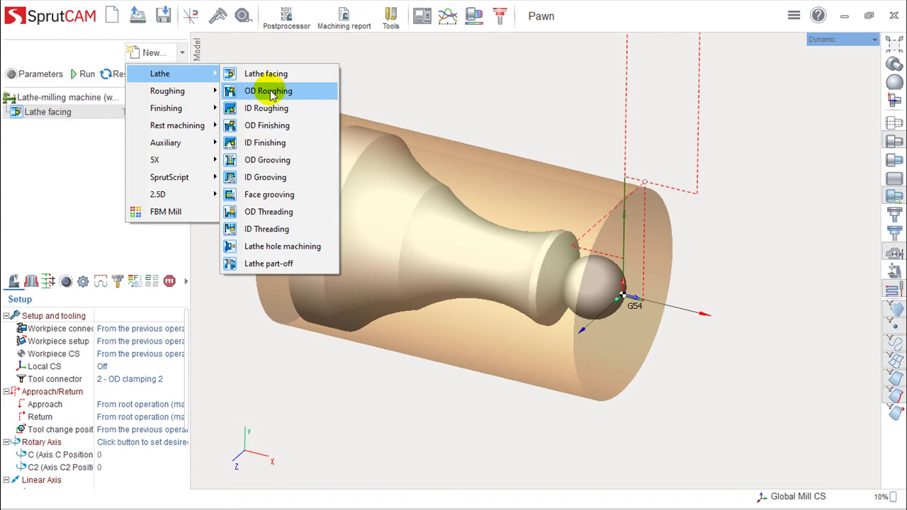
{"action": "left_click", "coordinate": [268, 91]}
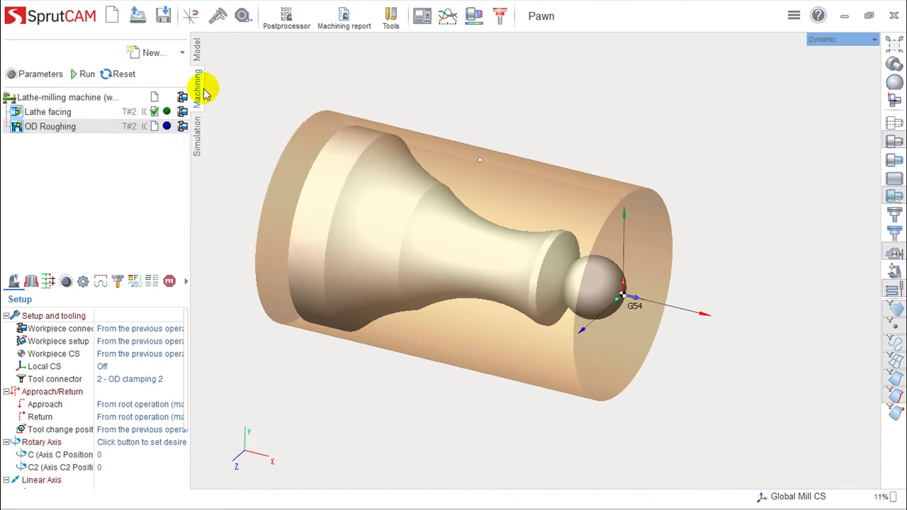
{"action": "left_click", "coordinate": [79, 74]}
{"action": "left_click_drag", "start_coordinate": [549, 262], "coordinate": [581, 229]}
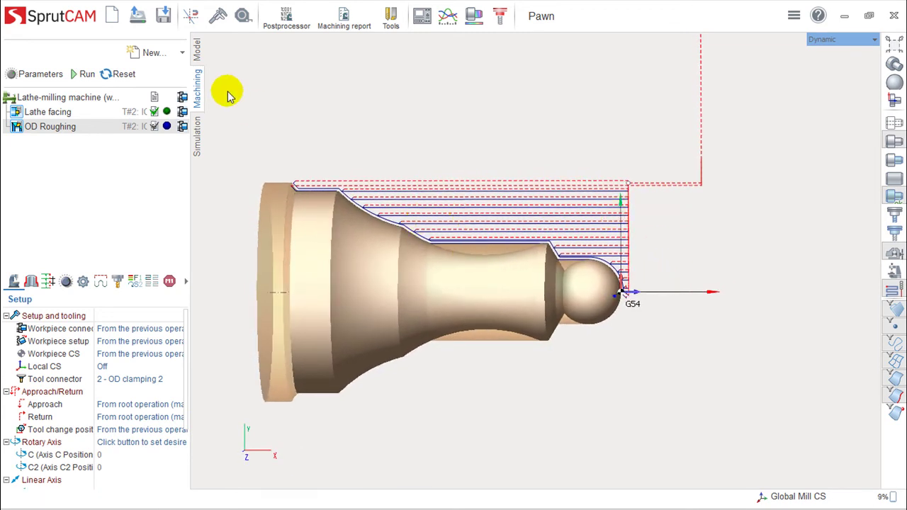
Simulate the facing and roughing cuts, restart the simulation, then return to Machining.
{"action": "left_click", "coordinate": [197, 135]}
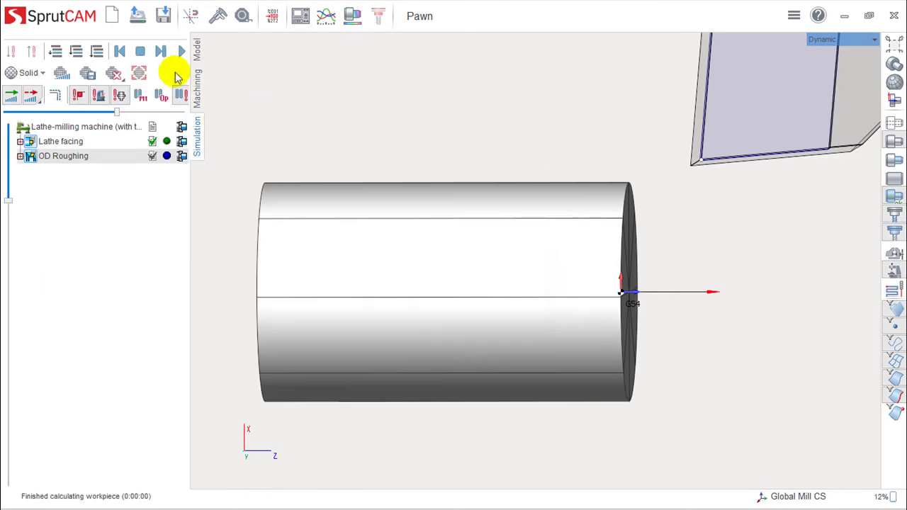
{"action": "left_click", "coordinate": [182, 55]}
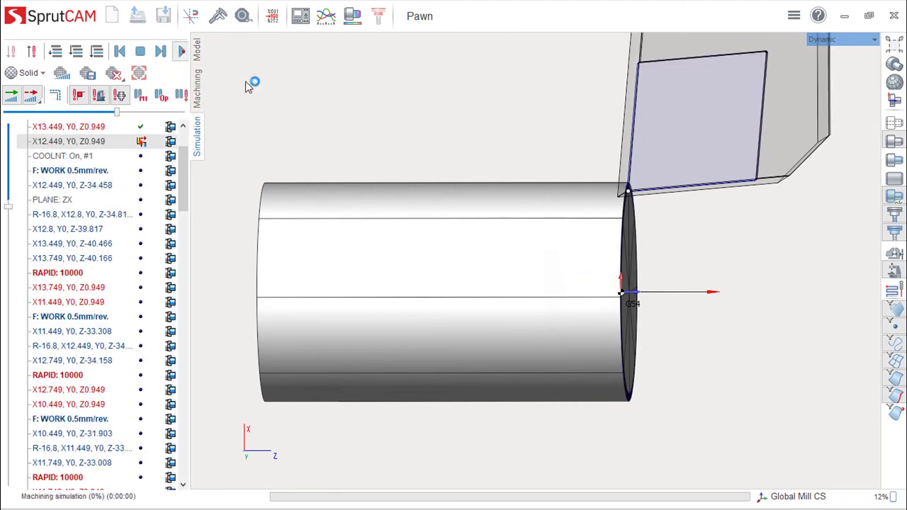
{"action": "left_click", "coordinate": [182, 54]}
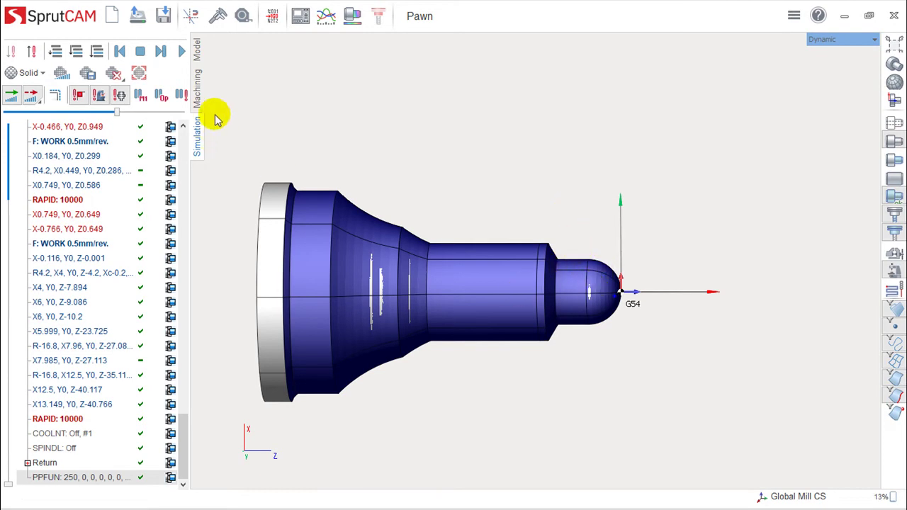
{"action": "left_click", "coordinate": [197, 89]}
{"action": "mouse_move", "coordinate": [486, 239]}
{"action": "middle_mouse_down"}
{"action": "mouse_move", "coordinate": [538, 294]}
{"action": "mouse_move", "coordinate": [489, 244]}
{"action": "middle_mouse_up"}
Add an OD Finishing operation after OD Roughing and calculate its finishing path.
{"action": "left_click", "coordinate": [183, 53]}
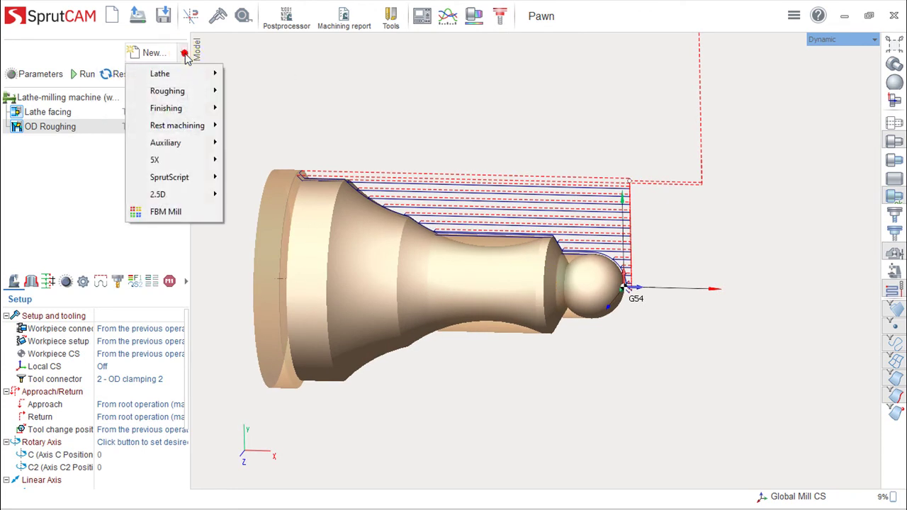
{"action": "mouse_move", "coordinate": [160, 74]}
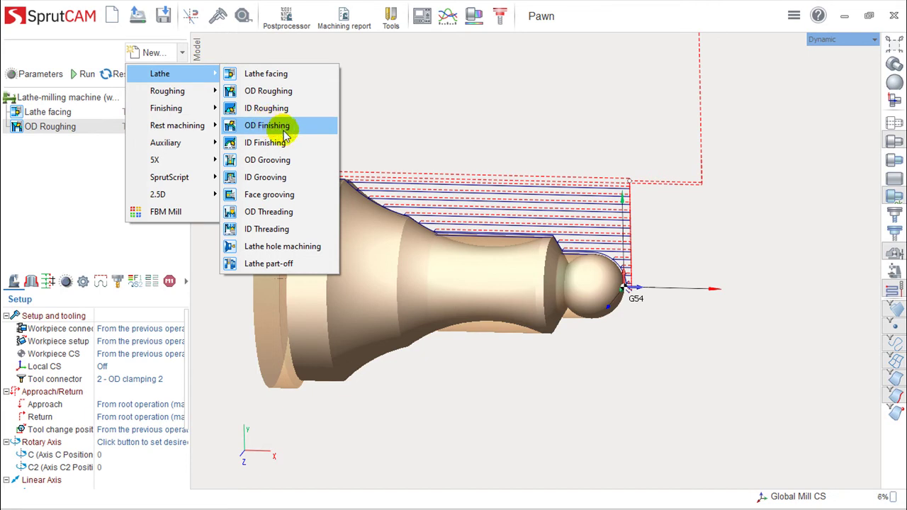
{"action": "left_click", "coordinate": [284, 132]}
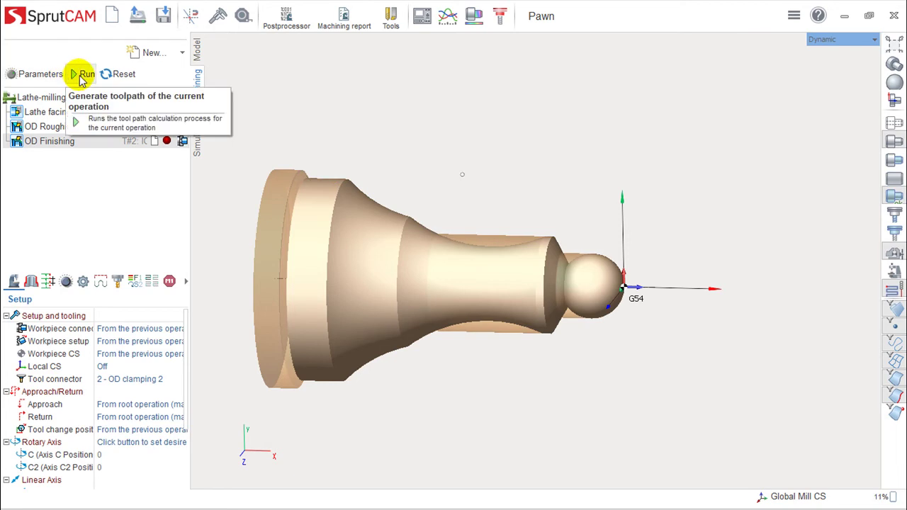
{"action": "left_click", "coordinate": [81, 74]}
{"action": "scroll", "coordinate": [492, 237], "scroll_direction": "up", "scroll_amount": 1}
{"action": "scroll", "coordinate": [492, 237], "scroll_direction": "up", "scroll_amount": 1}
{"action": "scroll", "coordinate": [501, 239], "scroll_direction": "up", "scroll_amount": 1}
{"action": "mouse_move", "coordinate": [492, 277]}
{"action": "middle_mouse_down"}
{"action": "mouse_move", "coordinate": [498, 281]}
{"action": "mouse_move", "coordinate": [464, 269]}
{"action": "middle_mouse_up"}
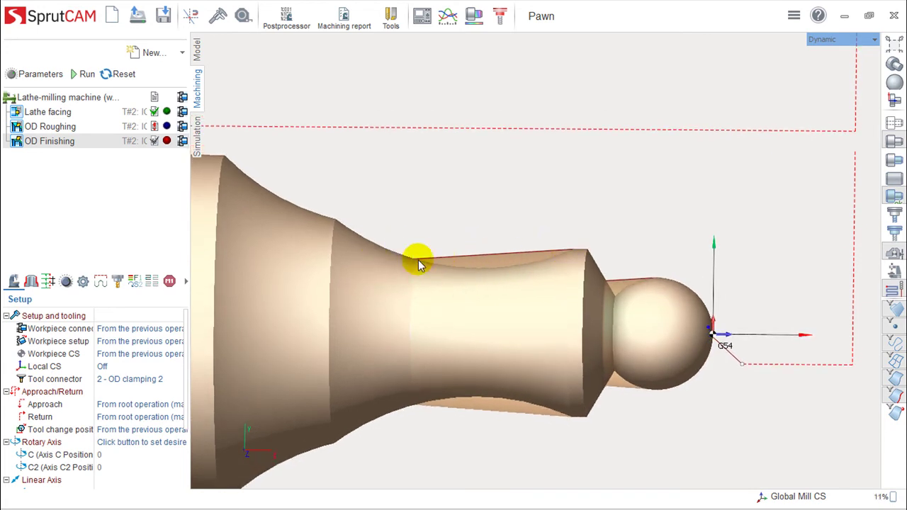
Zoom and orbit to check the finishing path over the whole pawn, then open the new-operations list.
{"action": "scroll", "coordinate": [457, 261], "scroll_direction": "up", "scroll_amount": 3}
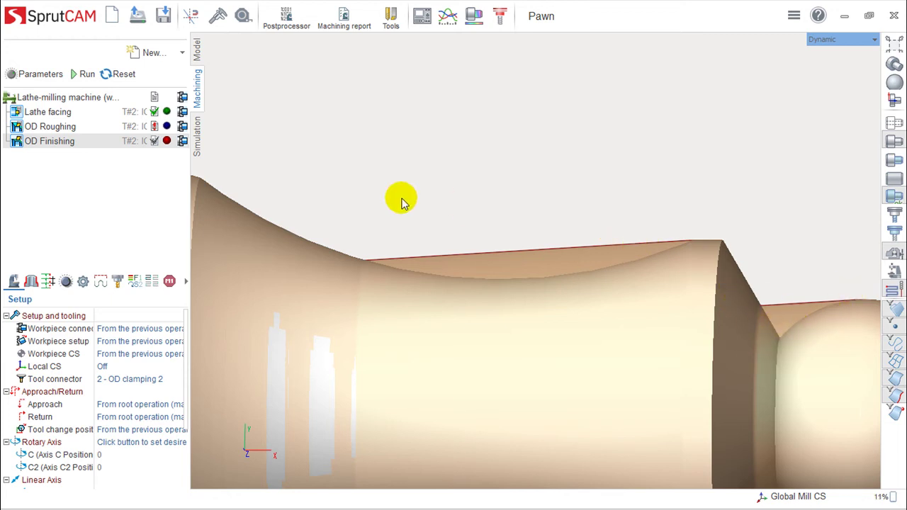
{"action": "scroll", "coordinate": [432, 216], "scroll_direction": "down", "scroll_amount": 5}
{"action": "mouse_move", "coordinate": [461, 243]}
{"action": "right_mouse_down"}
{"action": "mouse_move", "coordinate": [437, 253]}
{"action": "mouse_move", "coordinate": [454, 239]}
{"action": "mouse_move", "coordinate": [427, 233]}
{"action": "mouse_move", "coordinate": [374, 123]}
{"action": "right_mouse_up"}
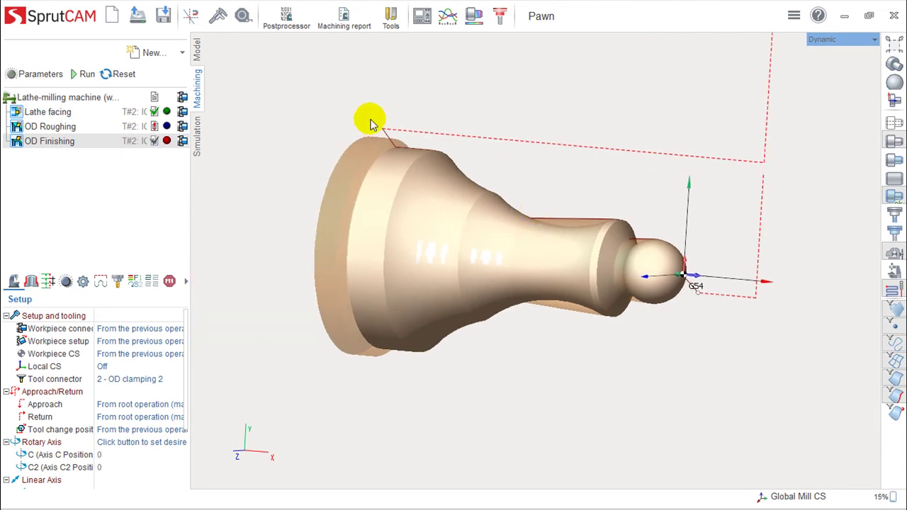
{"action": "left_click", "coordinate": [183, 55]}
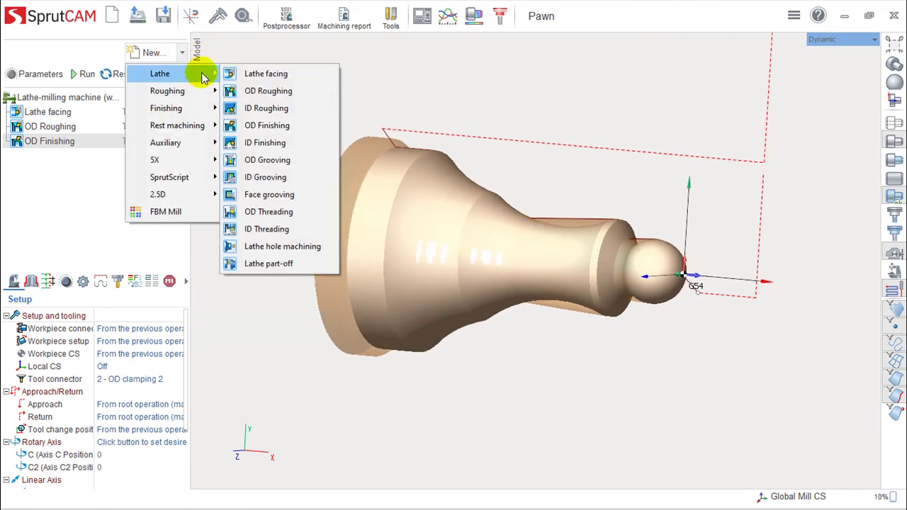
Add an OD Grooving operation and calculate its toolpath.
{"action": "left_click", "coordinate": [282, 161]}
{"action": "mouse_move", "coordinate": [552, 248]}
{"action": "right_mouse_down"}
{"action": "mouse_move", "coordinate": [583, 240]}
{"action": "mouse_move", "coordinate": [549, 237]}
{"action": "mouse_move", "coordinate": [554, 265]}
{"action": "right_mouse_up"}
{"action": "scroll", "coordinate": [544, 247], "scroll_direction": "up", "scroll_amount": 3}
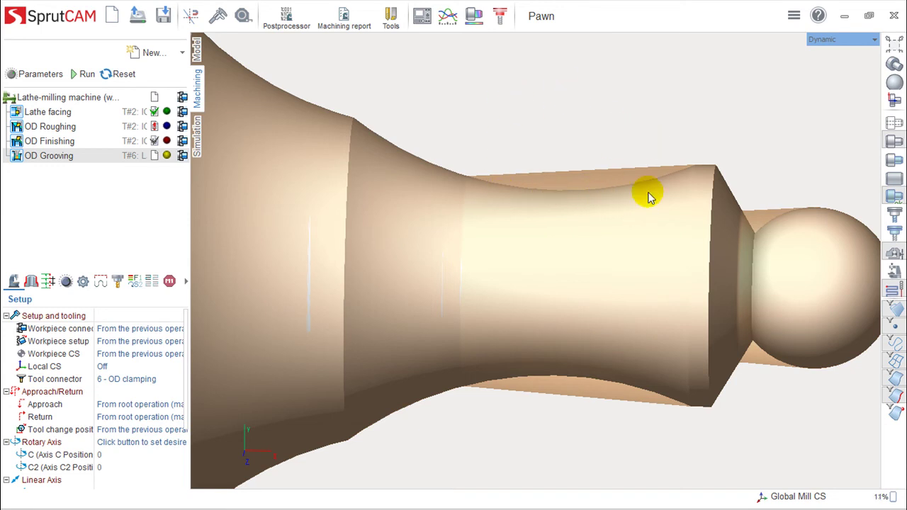
{"action": "left_click", "coordinate": [85, 74]}
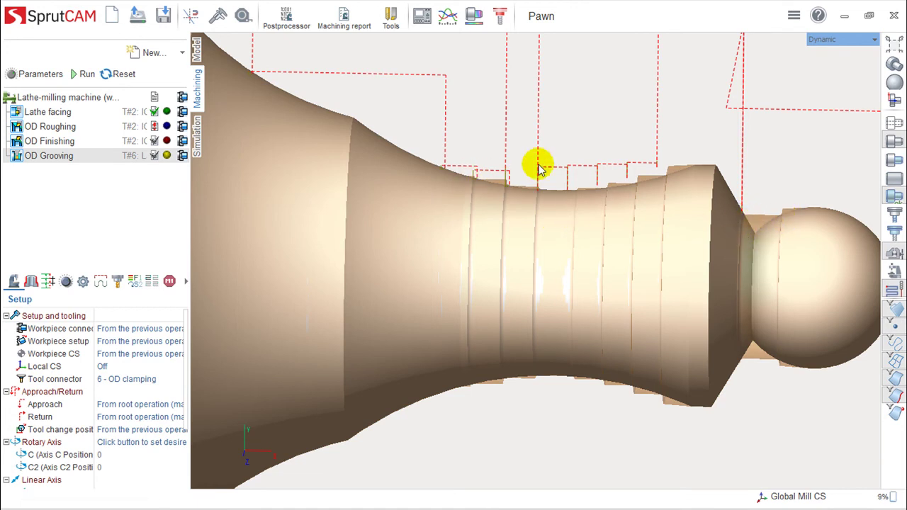
Zoom and orbit around the pawn to inspect the grooving path in its neck.
{"action": "scroll", "coordinate": [510, 171], "scroll_direction": "down", "scroll_amount": 2}
{"action": "scroll", "coordinate": [531, 158], "scroll_direction": "up", "scroll_amount": 5}
{"action": "scroll", "coordinate": [571, 203], "scroll_direction": "up", "scroll_amount": 1}
{"action": "middle_click_drag", "start_coordinate": [565, 205], "coordinate": [578, 210]}
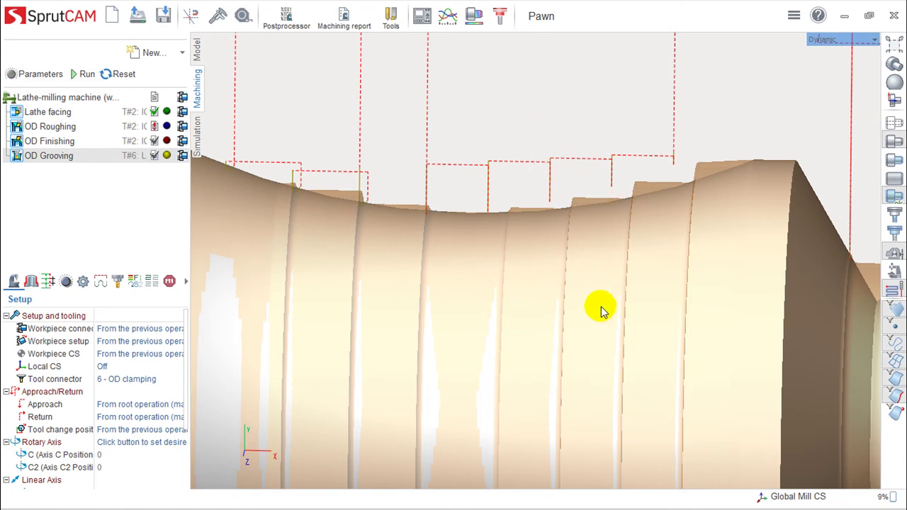
{"action": "scroll", "coordinate": [599, 307], "scroll_direction": "down", "scroll_amount": 5}
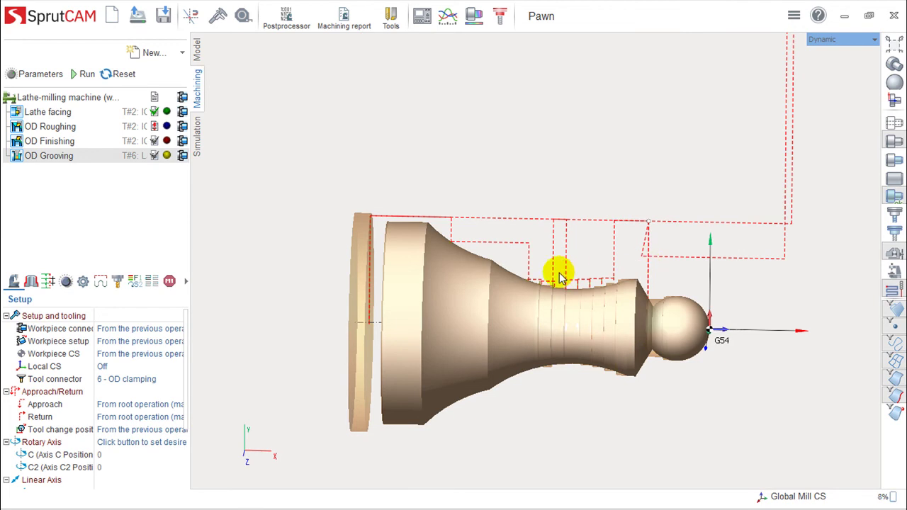
{"action": "scroll", "coordinate": [646, 244], "scroll_direction": "up", "scroll_amount": 2}
{"action": "scroll", "coordinate": [598, 273], "scroll_direction": "up", "scroll_amount": 2}
{"action": "scroll", "coordinate": [602, 281], "scroll_direction": "up", "scroll_amount": 2}
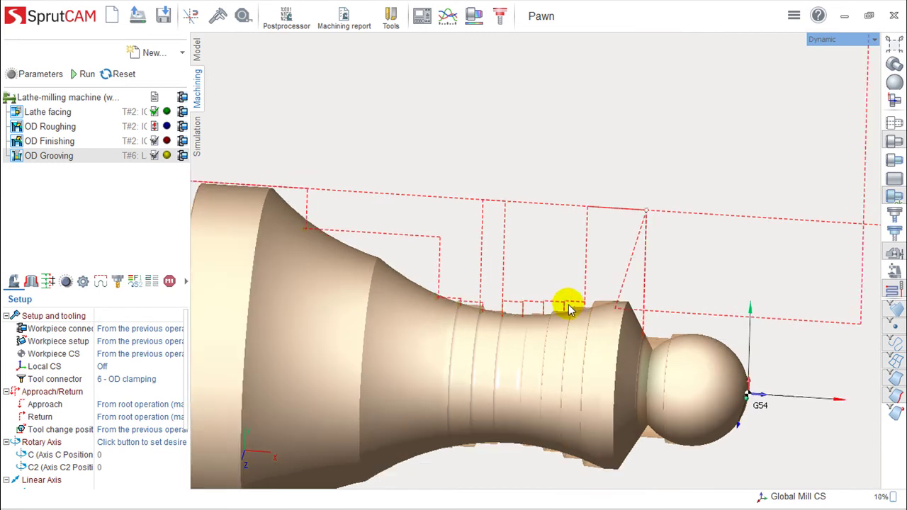
{"action": "middle_click_drag", "start_coordinate": [571, 310], "coordinate": [666, 243]}
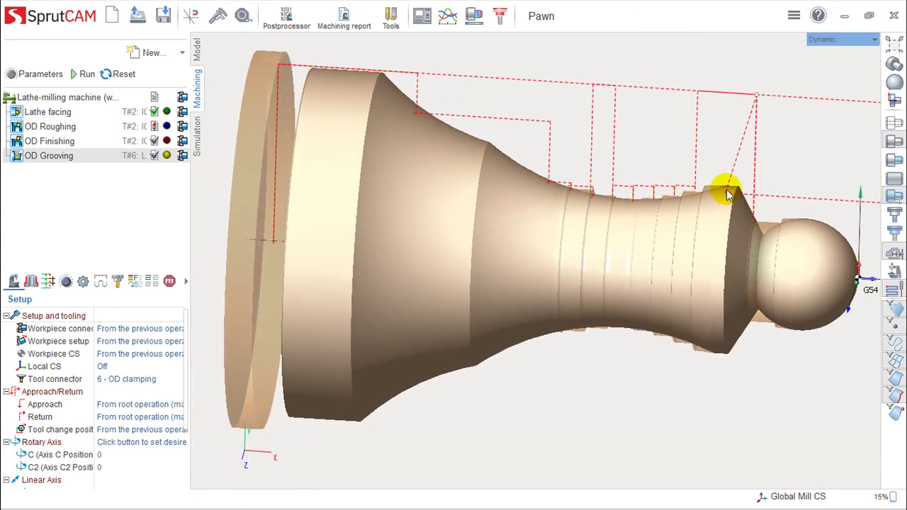
{"action": "scroll", "coordinate": [539, 225], "scroll_direction": "down", "scroll_amount": 2}
{"action": "middle_click_drag", "start_coordinate": [538, 224], "coordinate": [622, 250]}
{"action": "mouse_move", "coordinate": [575, 223]}
{"action": "middle_mouse_down"}
{"action": "mouse_move", "coordinate": [614, 228]}
{"action": "mouse_move", "coordinate": [603, 203]}
{"action": "middle_mouse_up"}
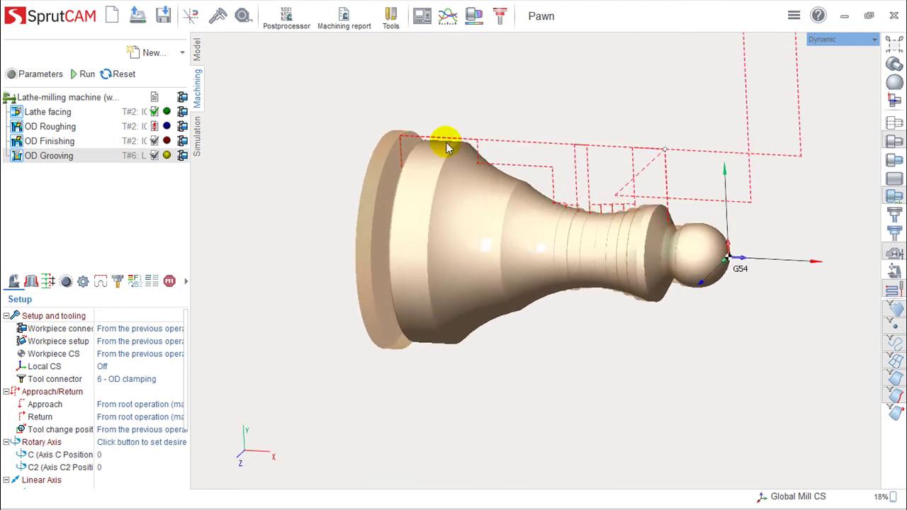
Open the New operations menu to show the Lathe operation choices.
{"action": "left_click", "coordinate": [183, 53]}
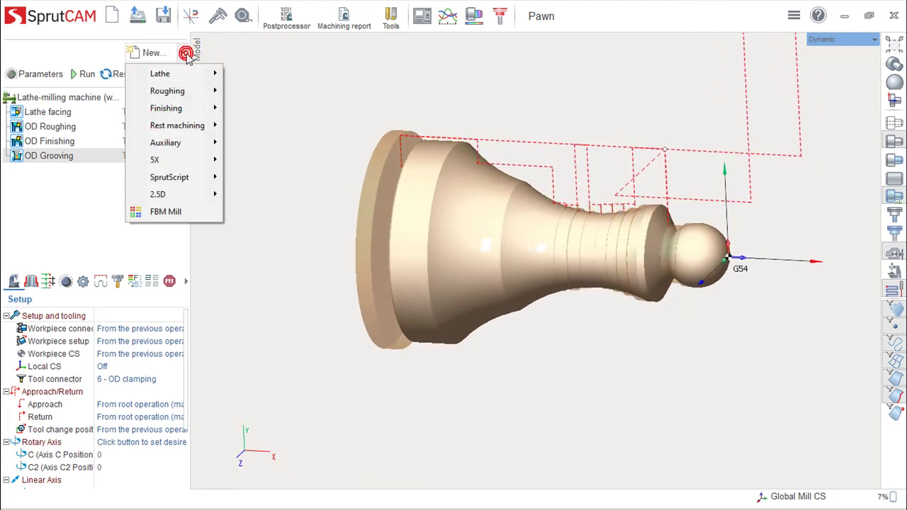
{"action": "mouse_move", "coordinate": [160, 74]}
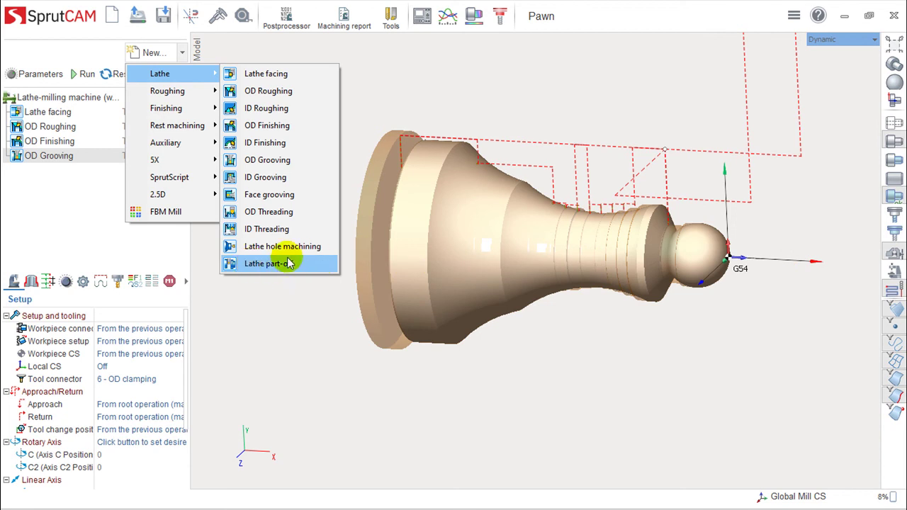
Add and calculate a Lathe part-off operation, then switch to the Simulation view of the uncut stock.
{"action": "left_click", "coordinate": [290, 265]}
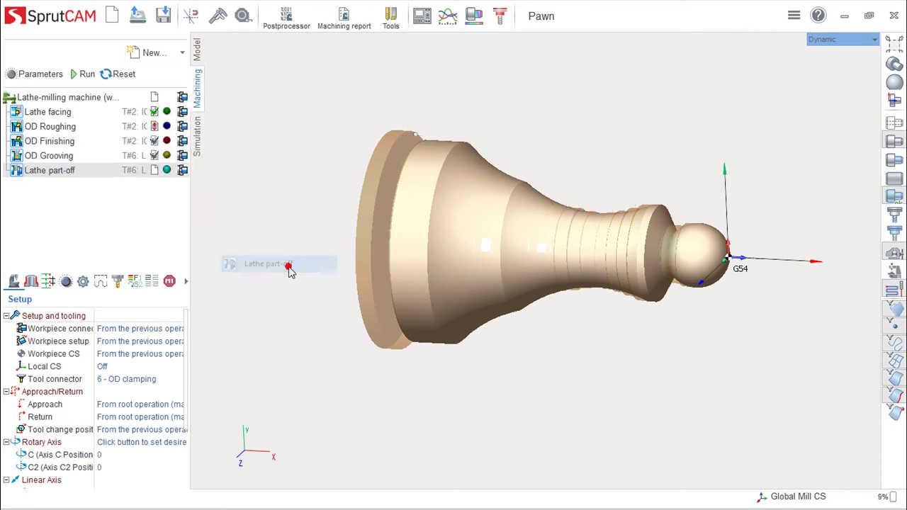
{"action": "left_click", "coordinate": [79, 74]}
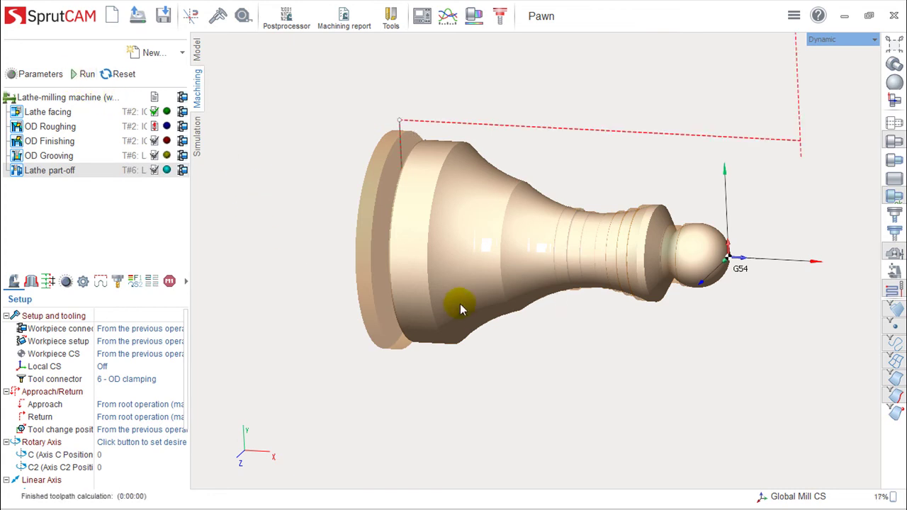
{"action": "right_click_drag", "start_coordinate": [460, 303], "coordinate": [485, 290]}
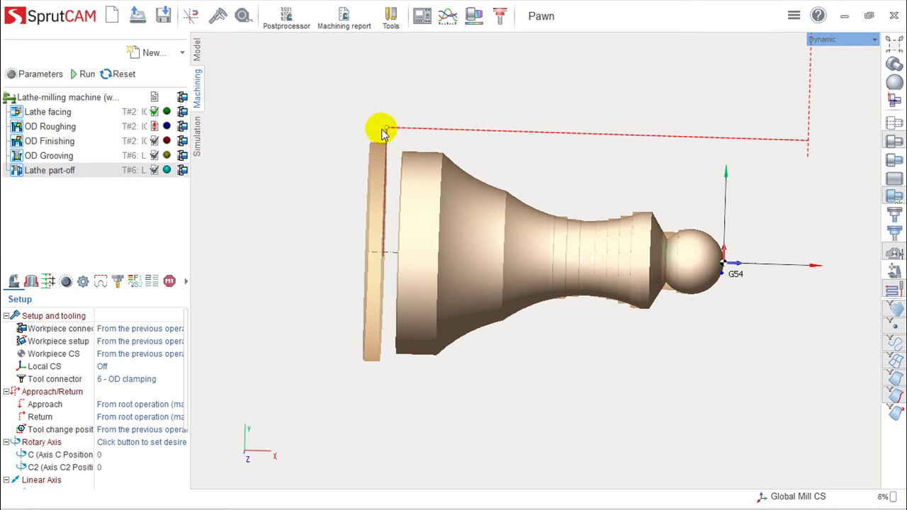
{"action": "right_click_drag", "start_coordinate": [630, 312], "coordinate": [640, 333]}
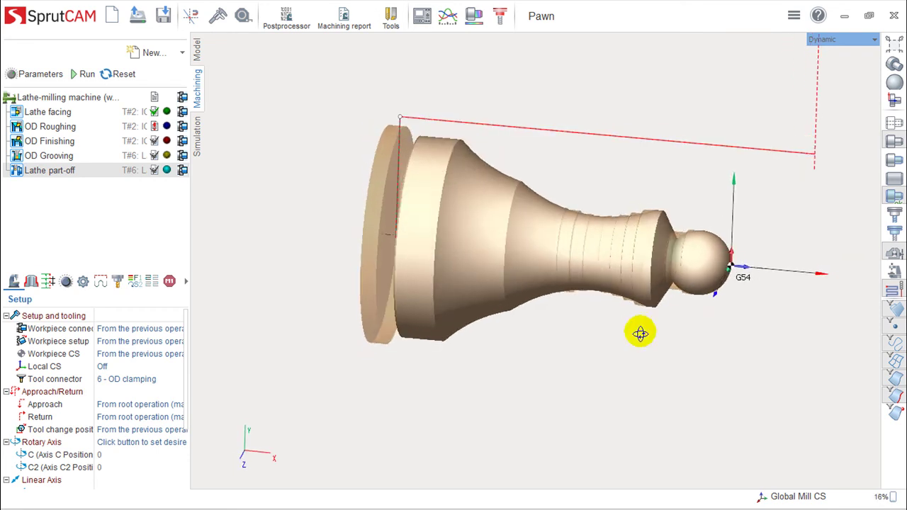
{"action": "left_click", "coordinate": [197, 138]}
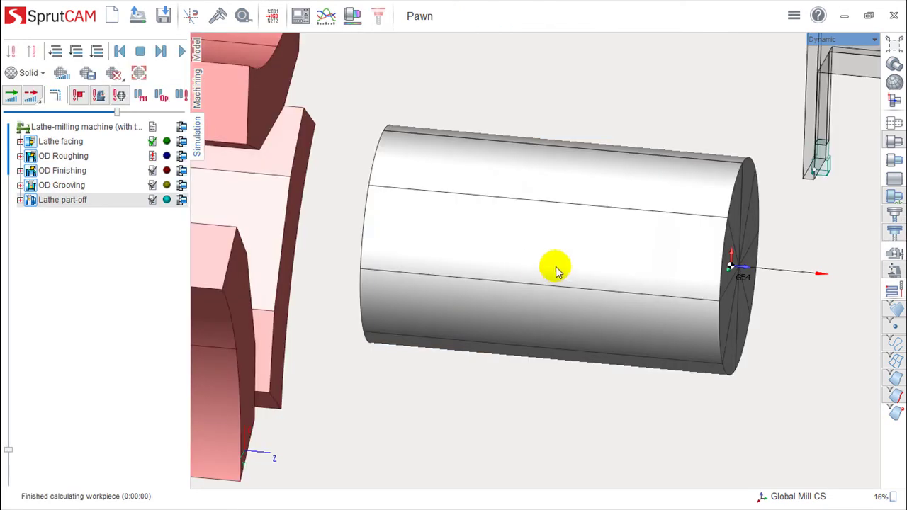
Run and restart the simulation, then select OD Grooving and simulate again to cut the neck.
{"action": "scroll", "coordinate": [539, 272], "scroll_direction": "down", "scroll_amount": 2}
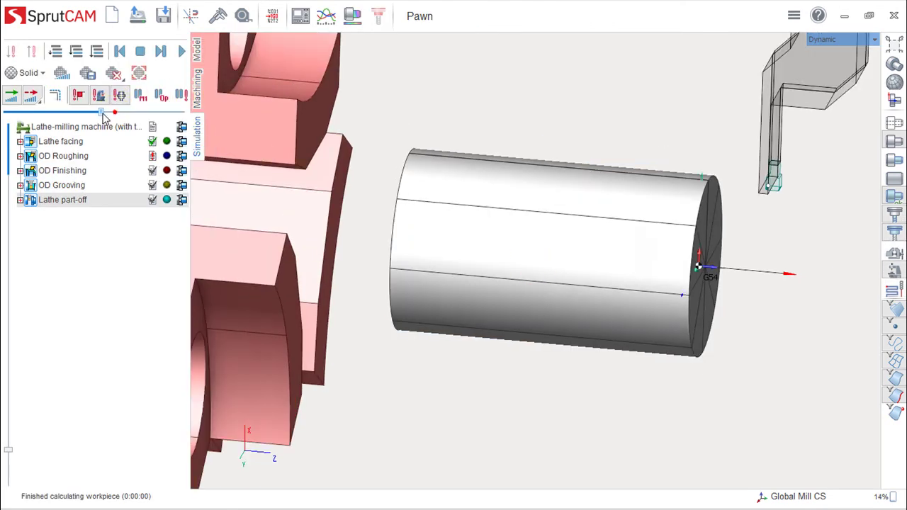
{"action": "left_click", "coordinate": [180, 51]}
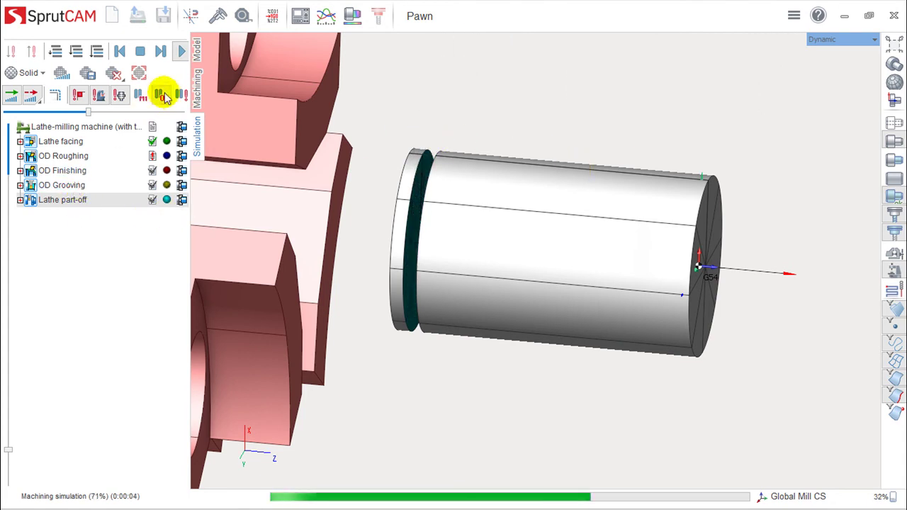
{"action": "left_click", "coordinate": [182, 51]}
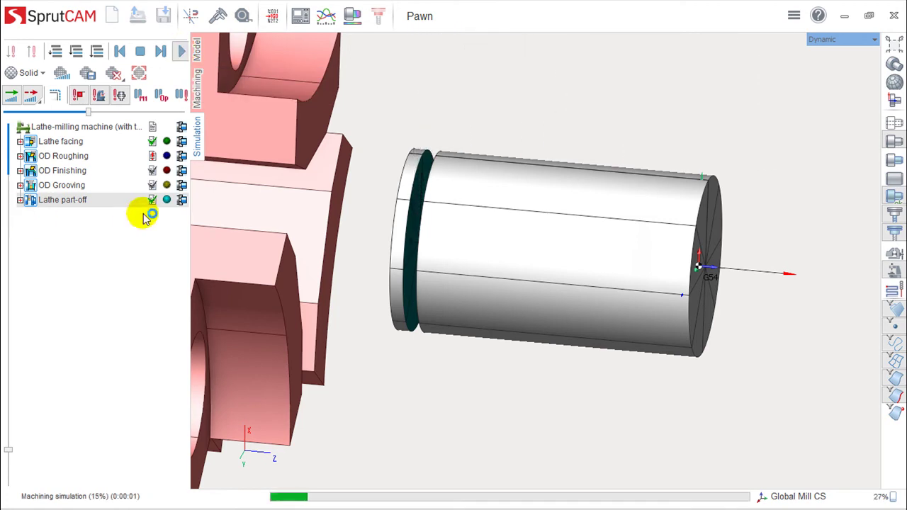
{"action": "left_click", "coordinate": [62, 200]}
{"action": "left_click", "coordinate": [61, 185]}
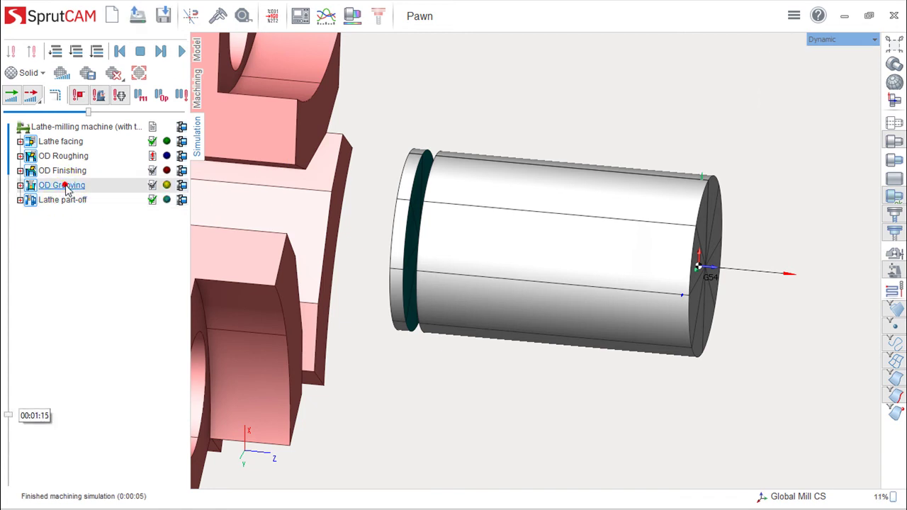
{"action": "left_click", "coordinate": [182, 52]}
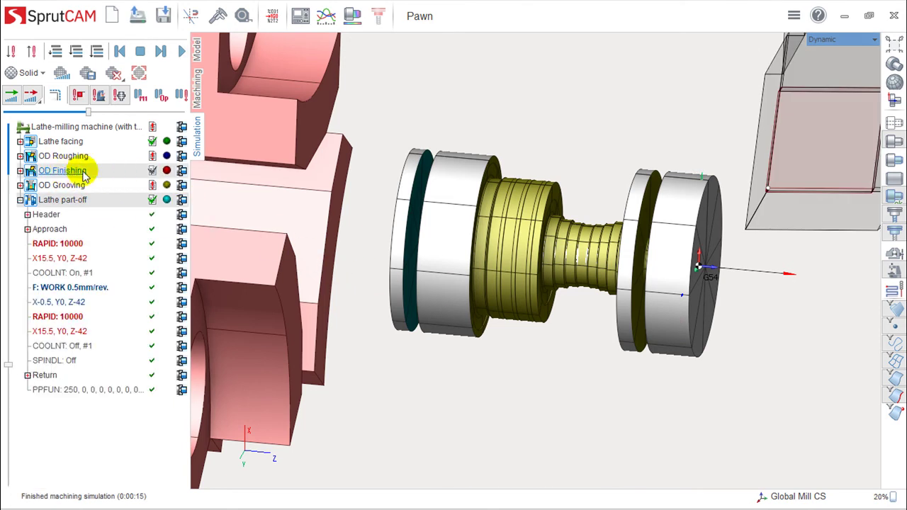
Replay the simulation from Lathe facing and orbit closer to watch the pawn head being cut.
{"action": "left_click", "coordinate": [182, 52]}
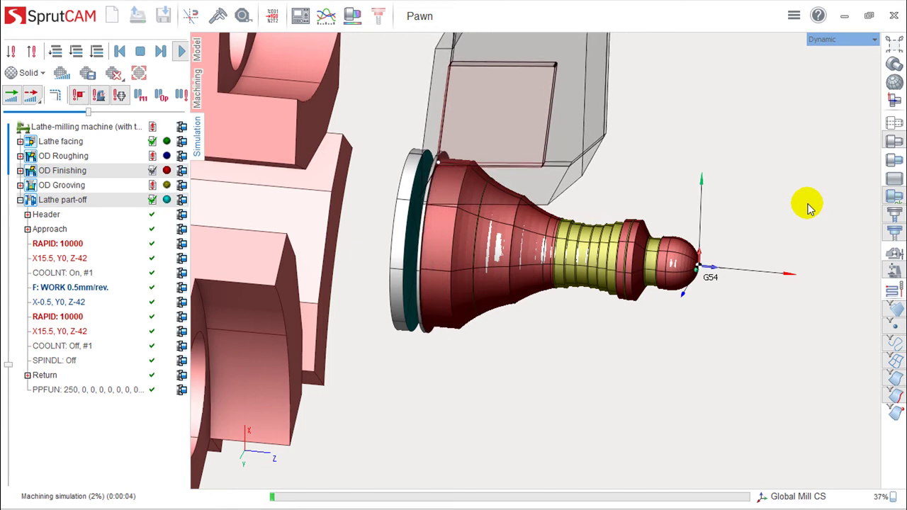
{"action": "scroll", "coordinate": [614, 258], "scroll_direction": "up", "scroll_amount": 3}
{"action": "scroll", "coordinate": [607, 253], "scroll_direction": "up", "scroll_amount": 1}
{"action": "scroll", "coordinate": [496, 241], "scroll_direction": "down", "scroll_amount": 3}
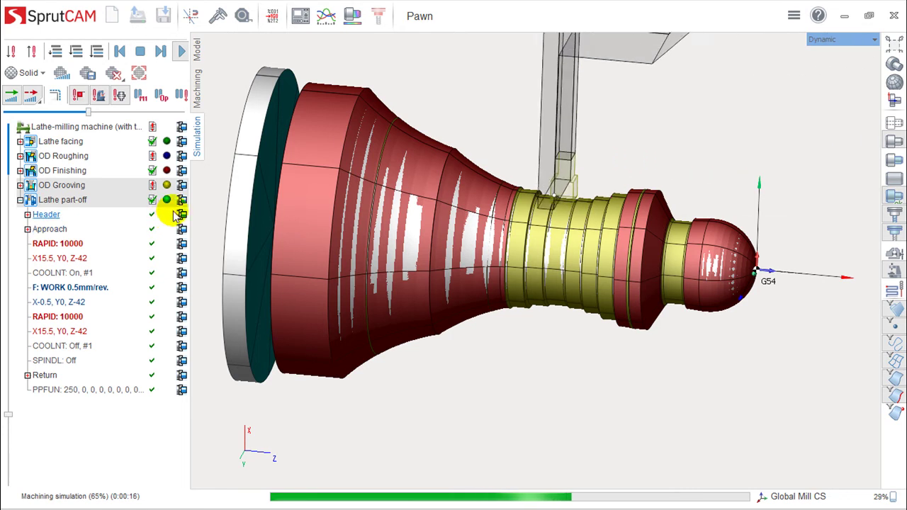
{"action": "left_click", "coordinate": [65, 144]}
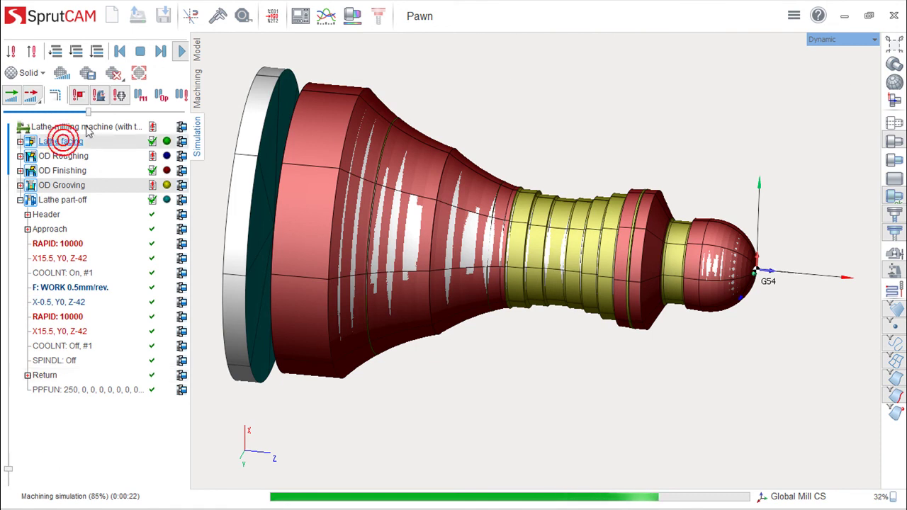
{"action": "left_click", "coordinate": [178, 51]}
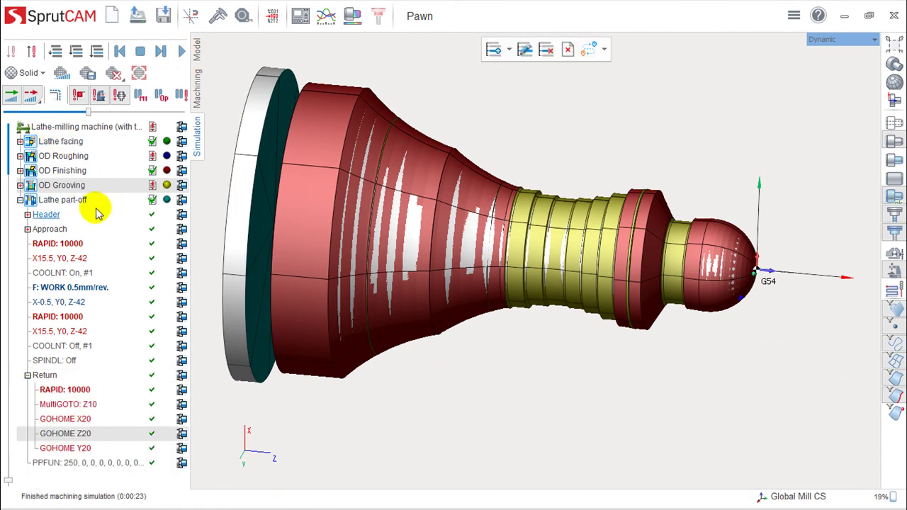
{"action": "left_click", "coordinate": [61, 138]}
{"action": "left_click", "coordinate": [187, 51]}
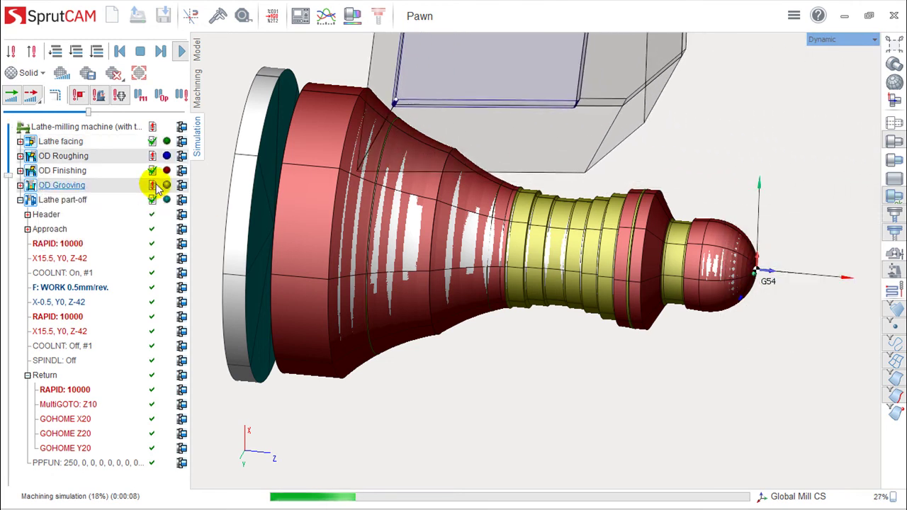
{"action": "mouse_move", "coordinate": [262, 197]}
{"action": "middle_mouse_down"}
{"action": "mouse_move", "coordinate": [277, 184]}
{"action": "mouse_move", "coordinate": [270, 150]}
{"action": "mouse_move", "coordinate": [259, 178]}
{"action": "middle_mouse_up"}
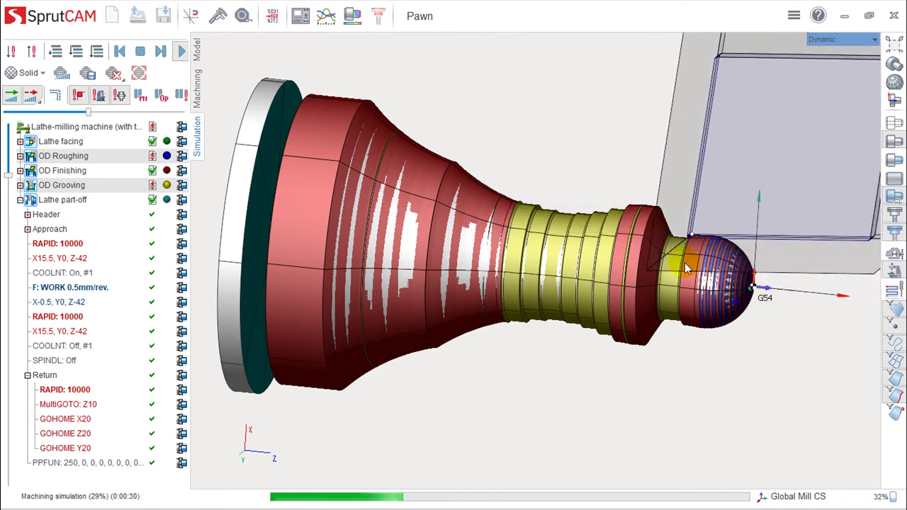
Return to the Pawn machining list, cancelling an attempt to open Turn_env.
{"action": "left_click", "coordinate": [198, 89]}
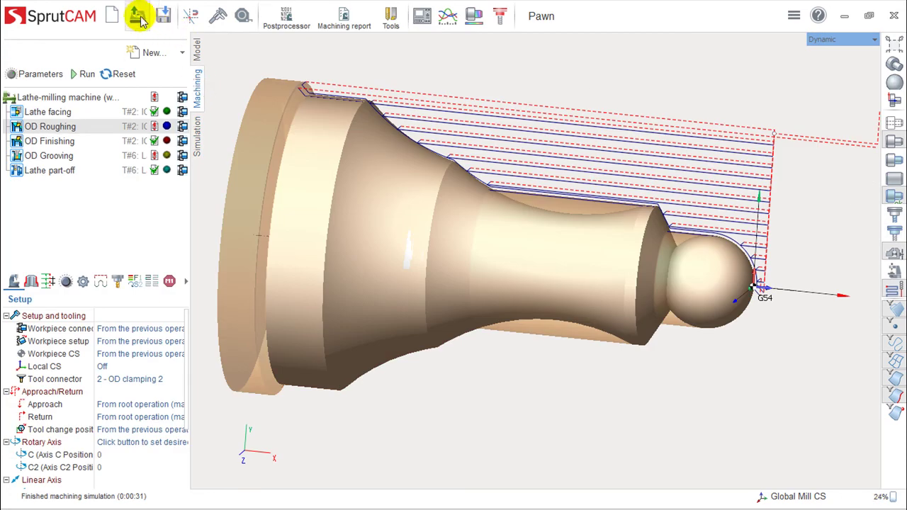
{"action": "left_click", "coordinate": [137, 16]}
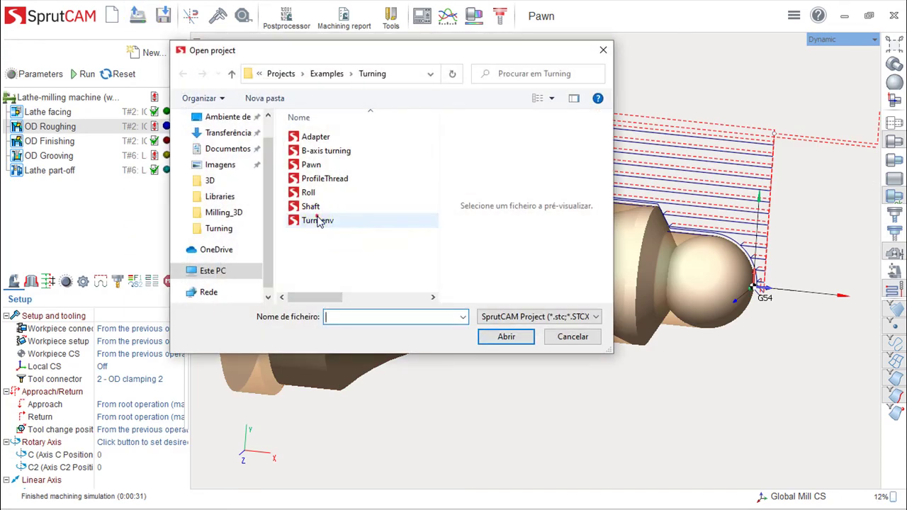
{"action": "left_click", "coordinate": [317, 221]}
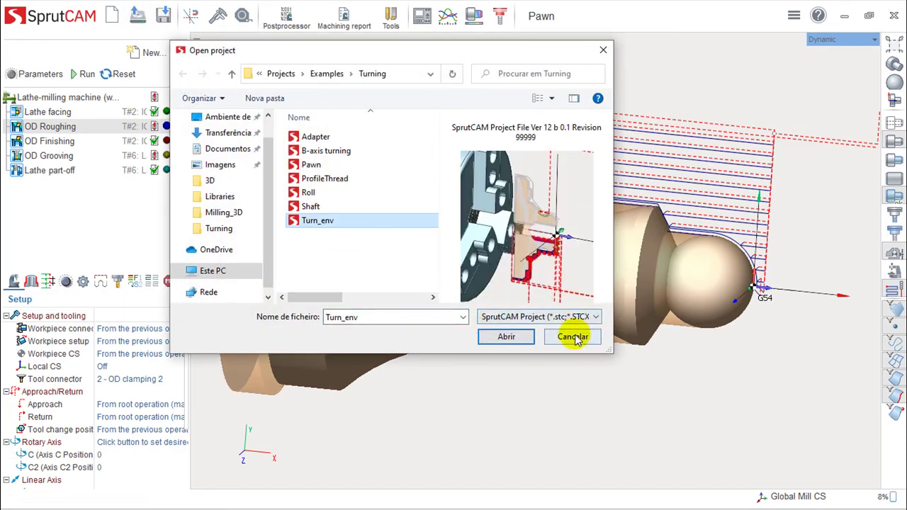
{"action": "left_click", "coordinate": [573, 337]}
{"action": "scroll", "coordinate": [445, 293], "scroll_direction": "down", "scroll_amount": 2}
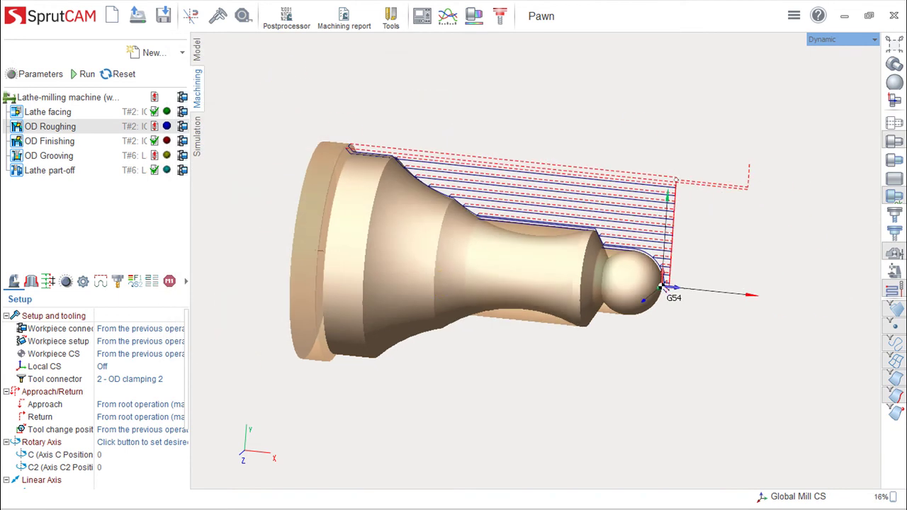
Show the Pawn part as a 3/4 cutaway section and orbit to inspect it.
{"action": "left_click", "coordinate": [894, 101]}
{"action": "left_click", "coordinate": [894, 64]}
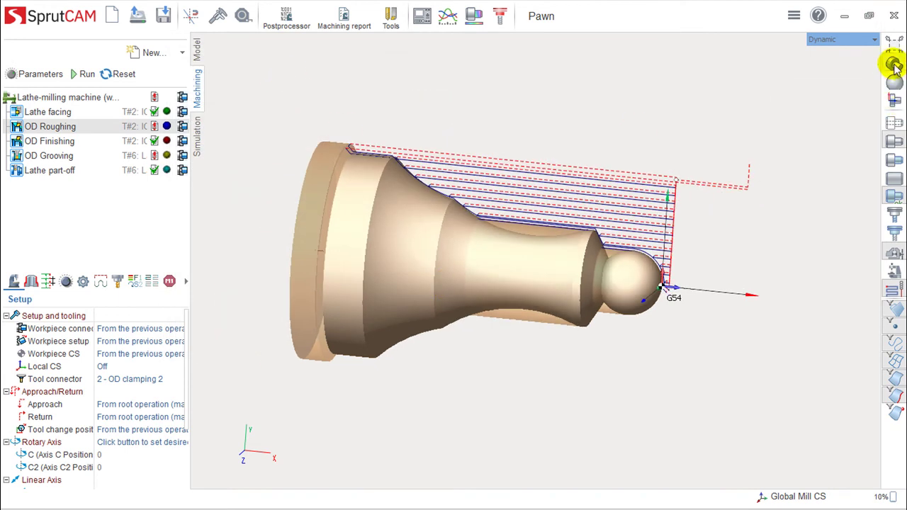
{"action": "left_click", "coordinate": [865, 91]}
{"action": "mouse_move", "coordinate": [614, 225]}
{"action": "left_mouse_down"}
{"action": "mouse_move", "coordinate": [558, 226]}
{"action": "mouse_move", "coordinate": [575, 247]}
{"action": "left_mouse_up"}
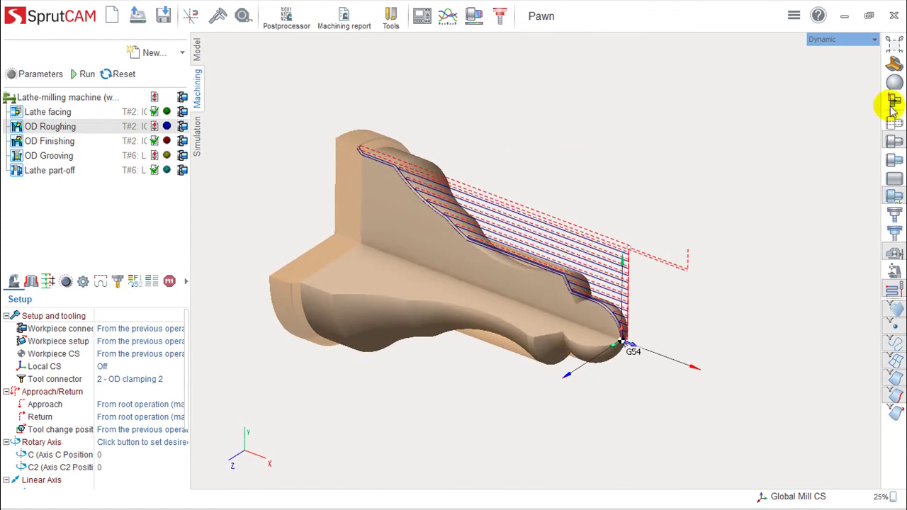
Switch to a 1/2 half section and orbit toward a front view.
{"action": "left_click", "coordinate": [895, 64]}
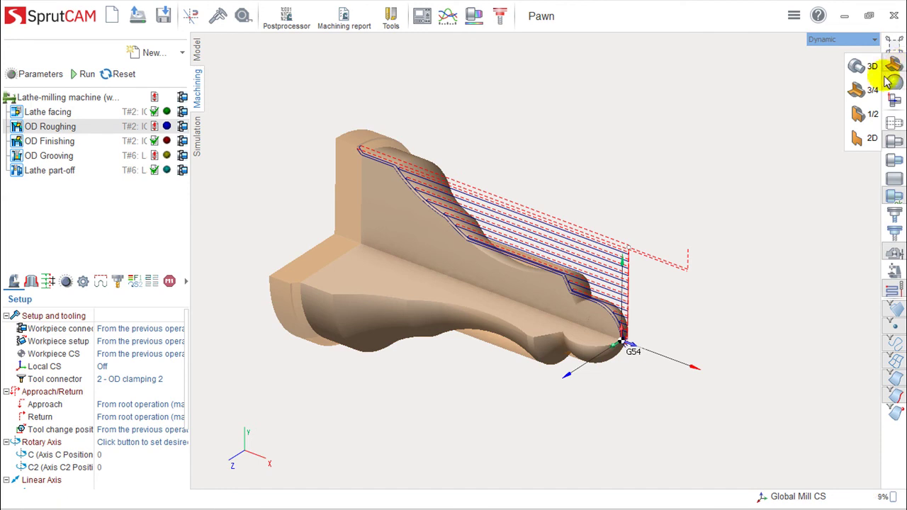
{"action": "left_click", "coordinate": [864, 114]}
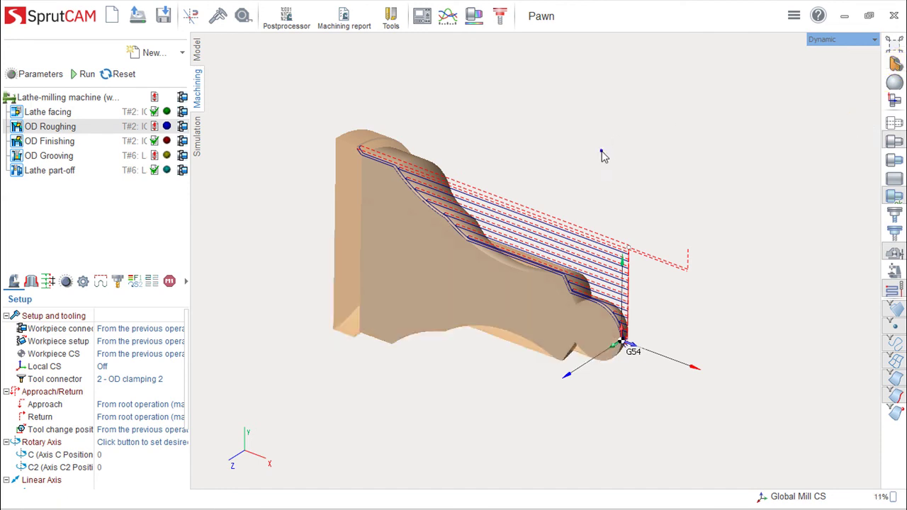
{"action": "mouse_move", "coordinate": [601, 156]}
{"action": "left_mouse_down"}
{"action": "mouse_move", "coordinate": [617, 120]}
{"action": "mouse_move", "coordinate": [659, 116]}
{"action": "mouse_move", "coordinate": [624, 119]}
{"action": "left_mouse_up"}
Switch to the flat 2D section, orbit it from several angles, then bring up Open project.
{"action": "left_click", "coordinate": [894, 100]}
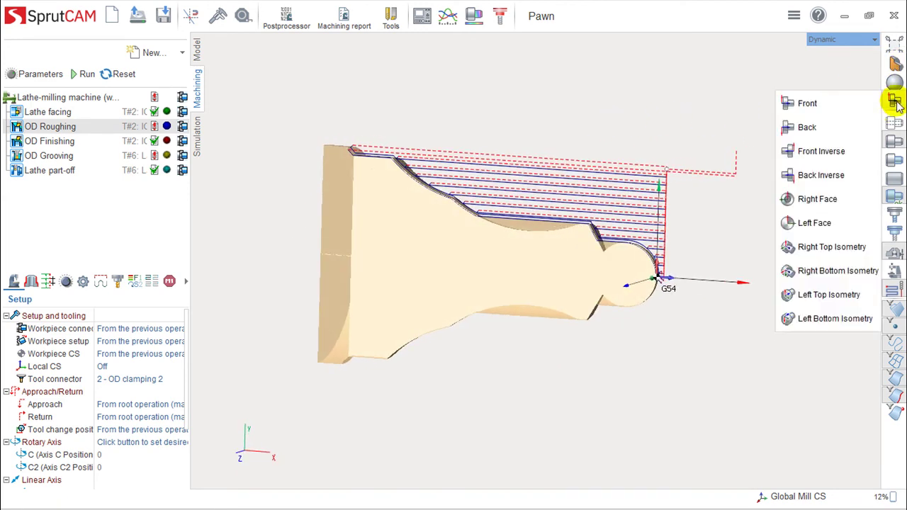
{"action": "left_click", "coordinate": [820, 127]}
{"action": "left_click", "coordinate": [895, 64]}
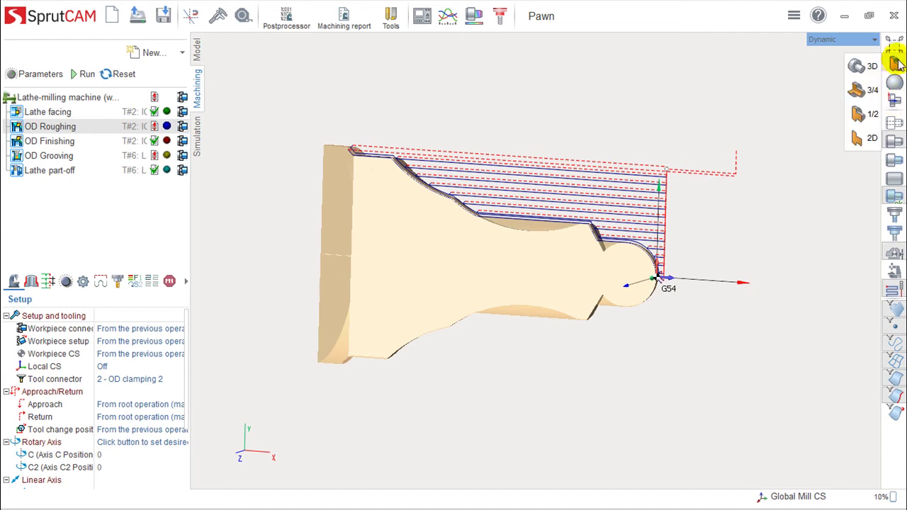
{"action": "left_click", "coordinate": [864, 141]}
{"action": "mouse_move", "coordinate": [431, 188]}
{"action": "left_mouse_down"}
{"action": "mouse_move", "coordinate": [486, 196]}
{"action": "mouse_move", "coordinate": [344, 271]}
{"action": "mouse_move", "coordinate": [403, 251]}
{"action": "left_mouse_up"}
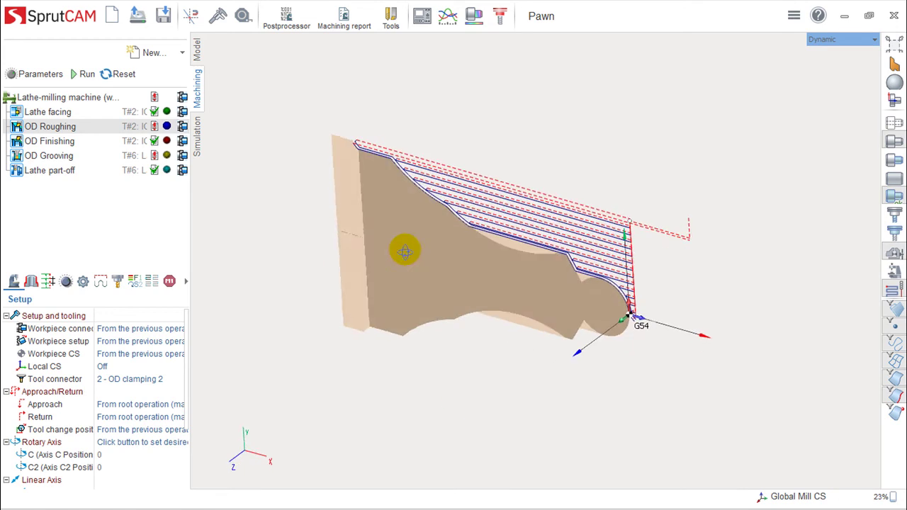
{"action": "scroll", "coordinate": [403, 251], "scroll_direction": "up", "scroll_amount": 2}
{"action": "mouse_move", "coordinate": [894, 65]}
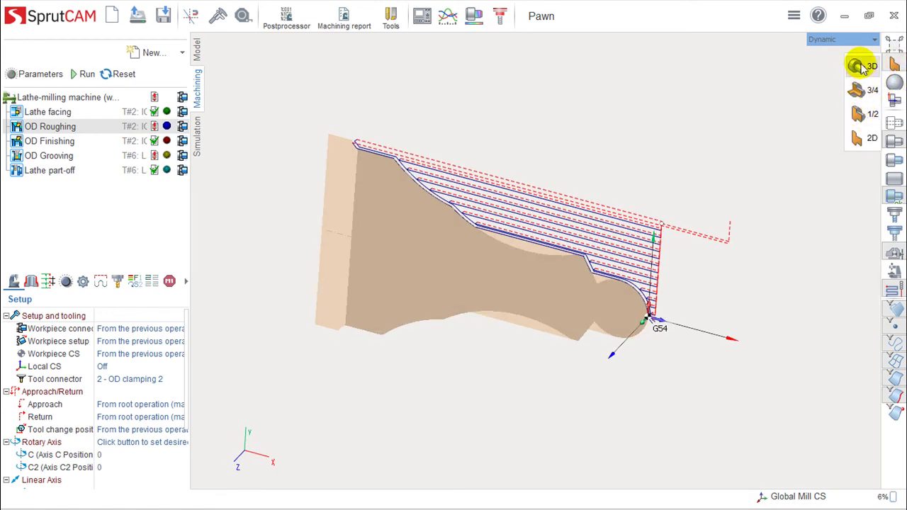
{"action": "left_click", "coordinate": [861, 117]}
{"action": "mouse_move", "coordinate": [431, 135]}
{"action": "left_mouse_down"}
{"action": "mouse_move", "coordinate": [411, 160]}
{"action": "mouse_move", "coordinate": [360, 170]}
{"action": "mouse_move", "coordinate": [452, 139]}
{"action": "mouse_move", "coordinate": [484, 148]}
{"action": "left_mouse_up"}
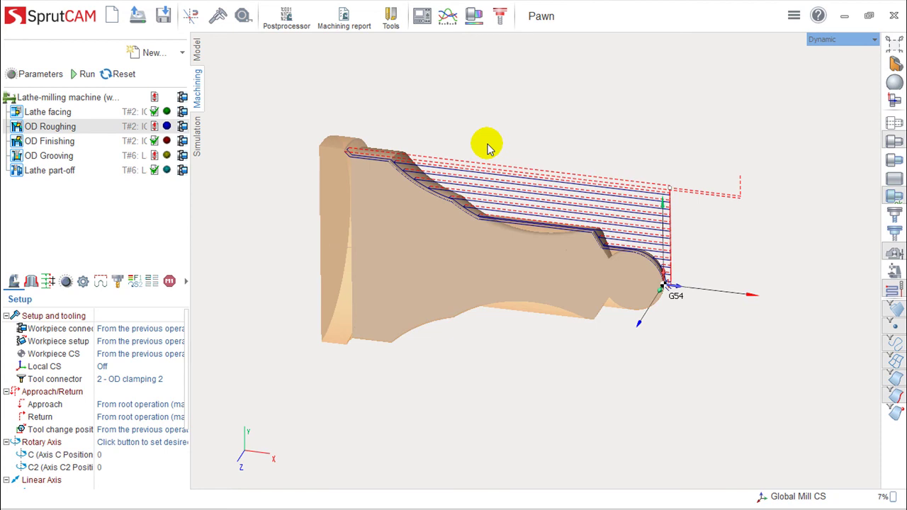
{"action": "mouse_move", "coordinate": [607, 314]}
{"action": "left_mouse_down"}
{"action": "mouse_move", "coordinate": [631, 294]}
{"action": "mouse_move", "coordinate": [618, 275]}
{"action": "mouse_move", "coordinate": [591, 290]}
{"action": "left_mouse_up"}
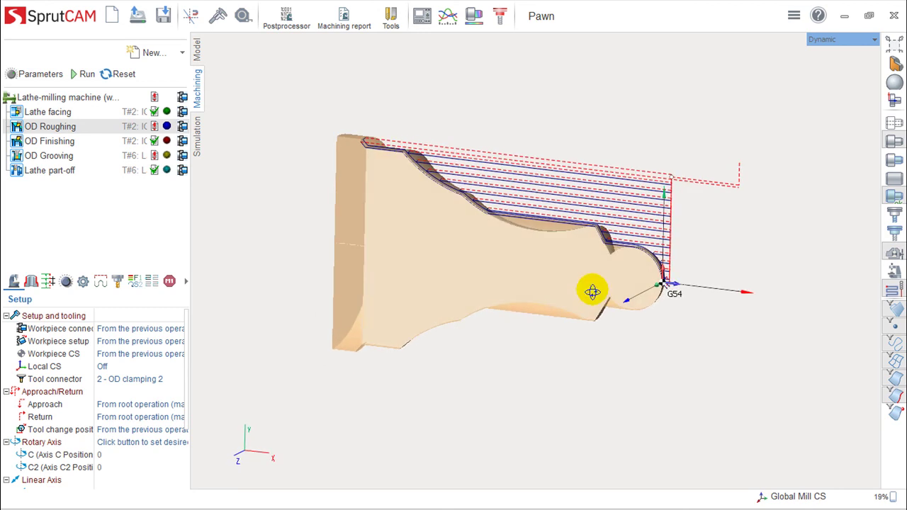
{"action": "left_click", "coordinate": [136, 16]}
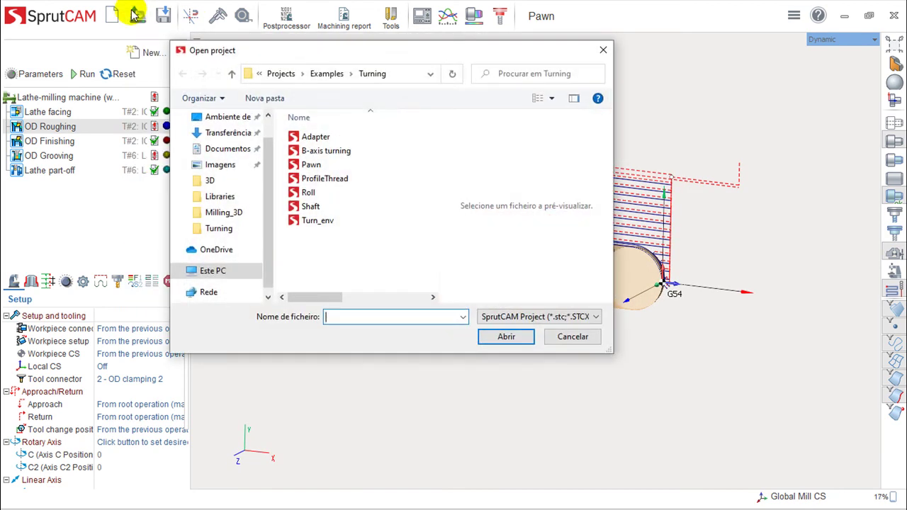
Open Turn_env without saving Pawn, and select its Lathe facing operation.
{"action": "left_click", "coordinate": [314, 222]}
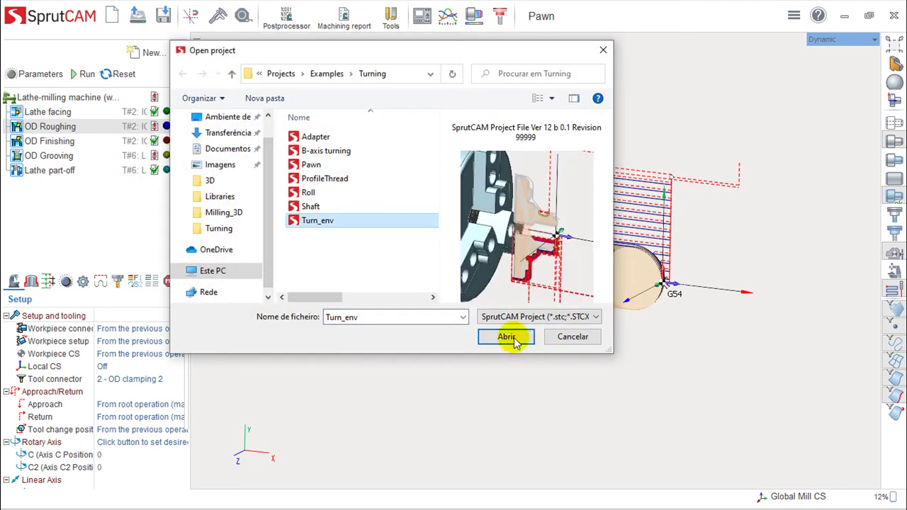
{"action": "left_click", "coordinate": [511, 339]}
{"action": "left_click", "coordinate": [500, 281]}
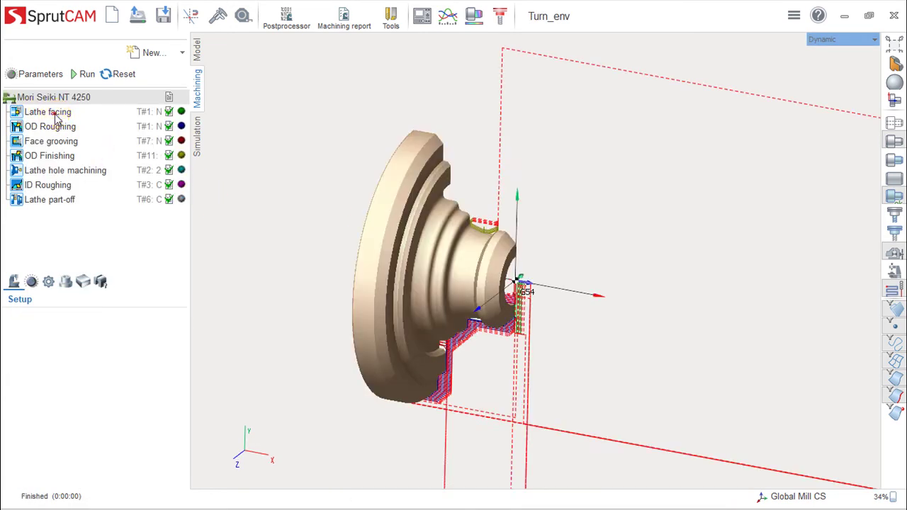
{"action": "left_click", "coordinate": [67, 114]}
{"action": "mouse_move", "coordinate": [48, 112]}
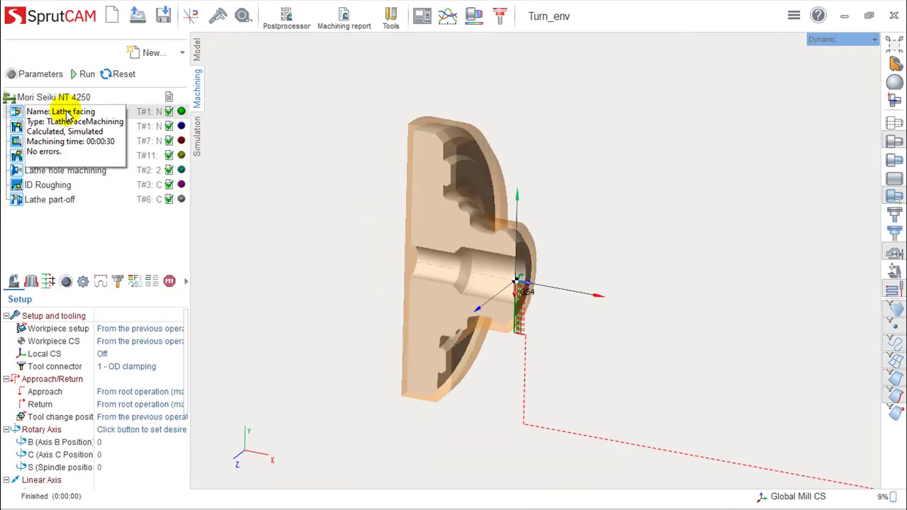
Delete the Lathe facing, OD Roughing and Face grooving operations.
{"action": "key", "text": "Delete"}
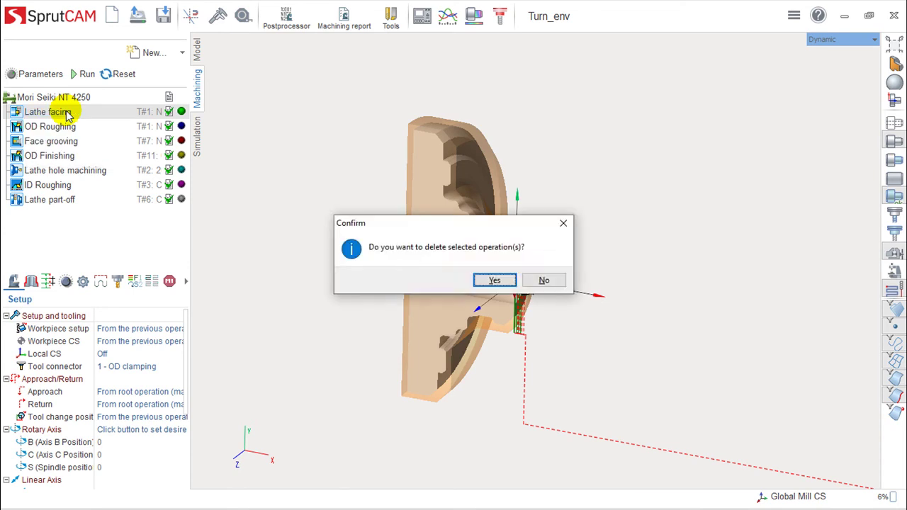
{"action": "key", "text": "Return"}
{"action": "key", "text": "Delete"}
{"action": "key", "text": "Return"}
{"action": "key", "text": "Delete"}
{"action": "key", "text": "Return"}
Delete OD Finishing, Lathe hole machining, ID Roughing and Lathe part-off, leaving only the machine.
{"action": "key", "text": "Delete"}
{"action": "key", "text": "Return"}
{"action": "key", "text": "Delete"}
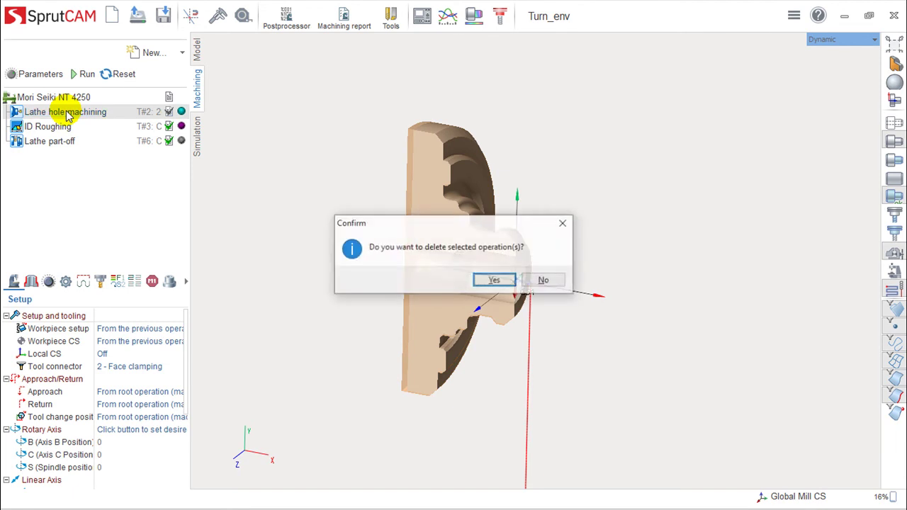
{"action": "key", "text": "Return"}
{"action": "key", "text": "Delete"}
{"action": "key", "text": "Return"}
{"action": "key", "text": "Delete"}
{"action": "key", "text": "Return"}
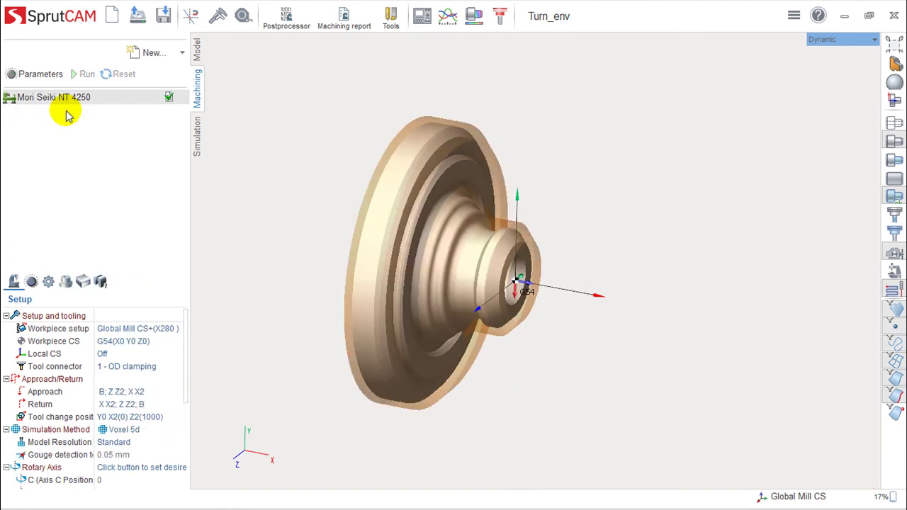
{"action": "mouse_move", "coordinate": [559, 292]}
{"action": "middle_mouse_down"}
{"action": "mouse_move", "coordinate": [521, 287]}
{"action": "mouse_move", "coordinate": [537, 284]}
{"action": "middle_mouse_up"}
{"action": "left_click", "coordinate": [181, 54]}
{"action": "mouse_move", "coordinate": [160, 74]}
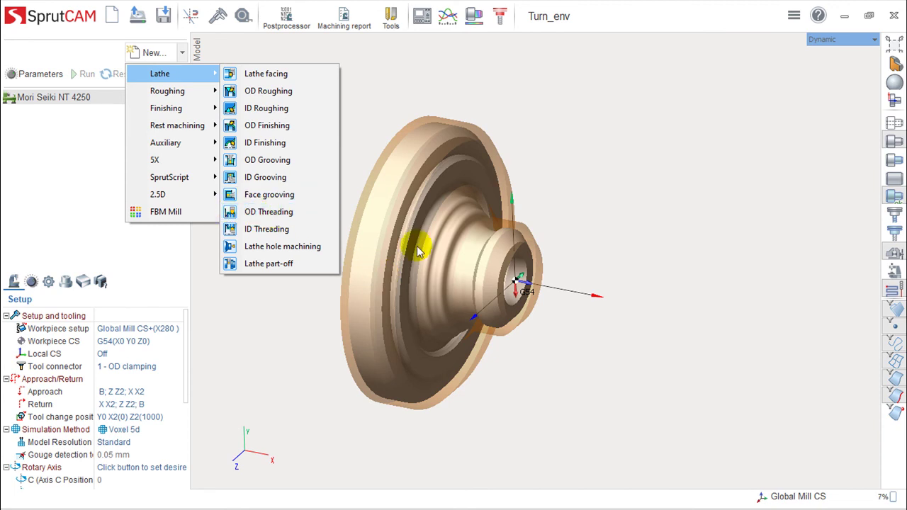
{"action": "left_click", "coordinate": [268, 212]}
{"action": "left_click_drag", "start_coordinate": [448, 203], "coordinate": [474, 194]}
{"action": "left_click", "coordinate": [84, 78]}
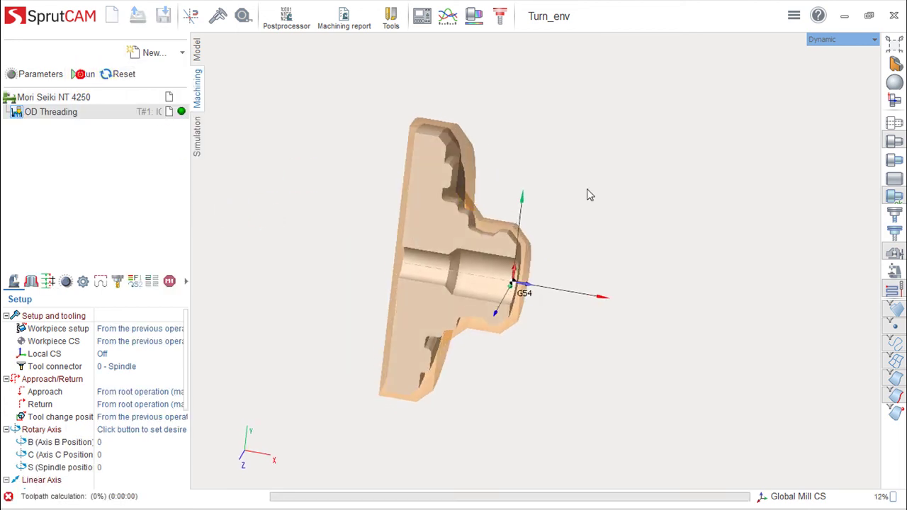
{"action": "left_click_drag", "start_coordinate": [487, 229], "coordinate": [480, 210]}
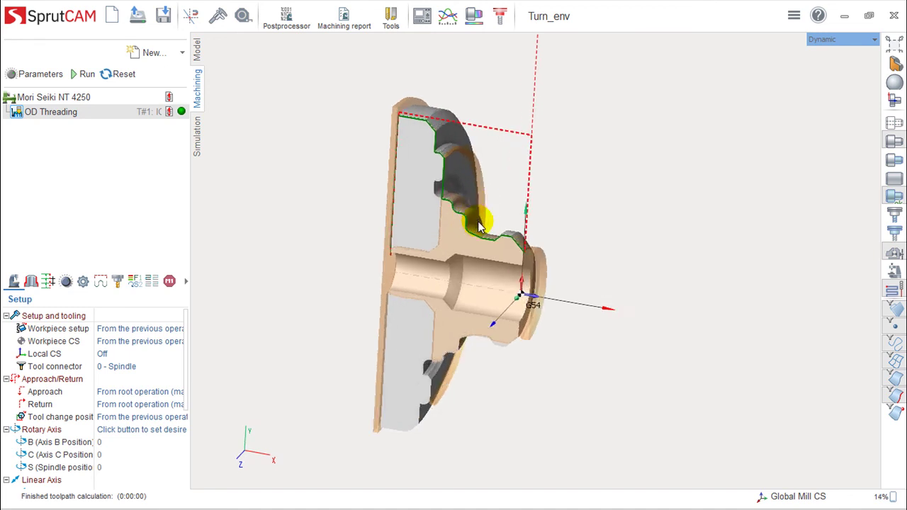
{"action": "scroll", "coordinate": [486, 219], "scroll_direction": "up", "scroll_amount": 5}
{"action": "mouse_move", "coordinate": [537, 218]}
{"action": "left_mouse_down"}
{"action": "mouse_move", "coordinate": [543, 237]}
{"action": "mouse_move", "coordinate": [636, 260]}
{"action": "left_mouse_up"}
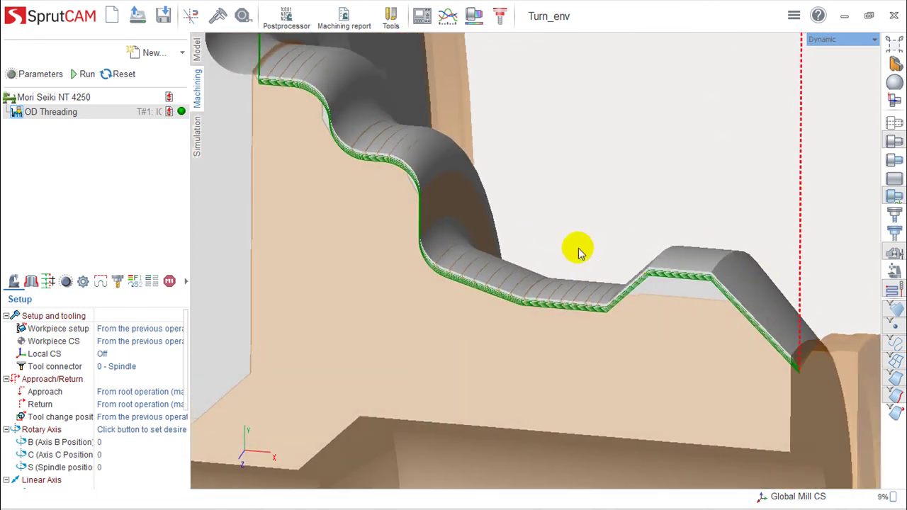
{"action": "scroll", "coordinate": [647, 269], "scroll_direction": "up", "scroll_amount": 3}
{"action": "scroll", "coordinate": [652, 269], "scroll_direction": "up", "scroll_amount": 3}
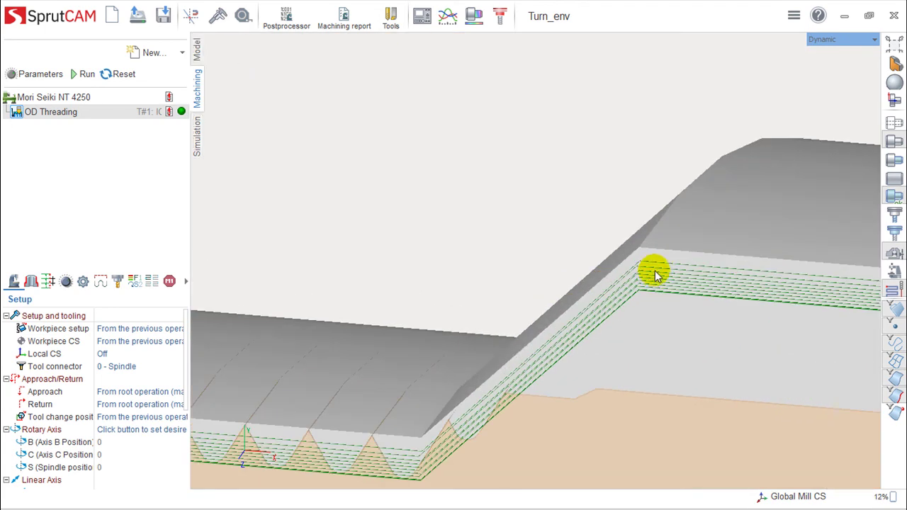
{"action": "left_click_drag", "start_coordinate": [652, 269], "coordinate": [532, 154]}
{"action": "scroll", "coordinate": [630, 218], "scroll_direction": "up", "scroll_amount": 1}
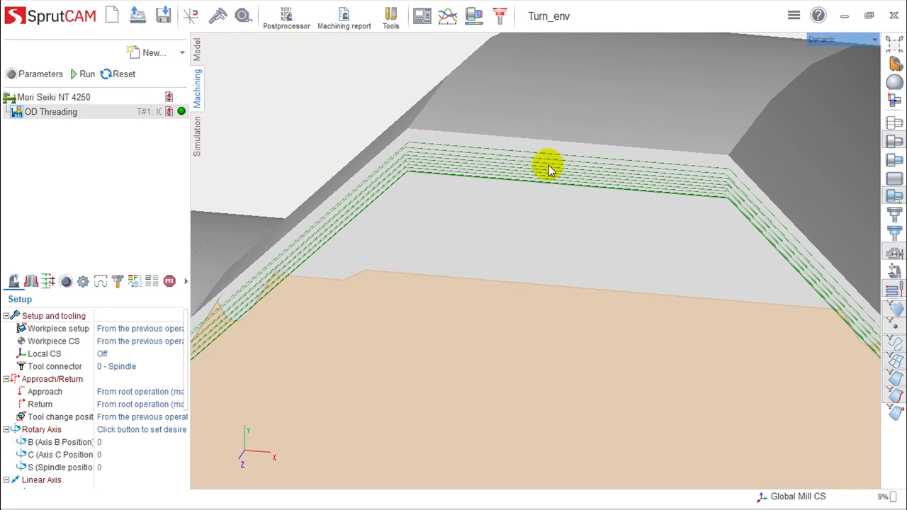
{"action": "scroll", "coordinate": [553, 188], "scroll_direction": "down", "scroll_amount": 3}
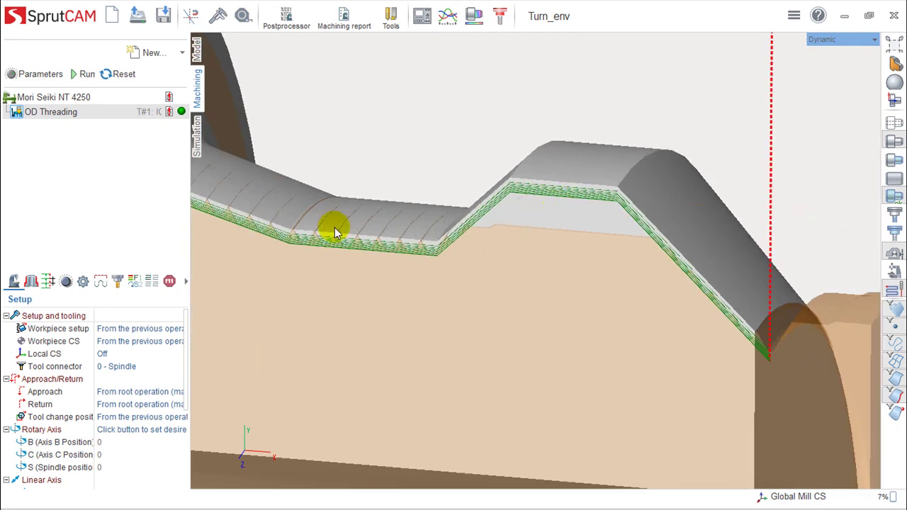
{"action": "scroll", "coordinate": [573, 203], "scroll_direction": "up", "scroll_amount": 2}
{"action": "scroll", "coordinate": [575, 203], "scroll_direction": "up", "scroll_amount": 1}
{"action": "scroll", "coordinate": [575, 202], "scroll_direction": "up", "scroll_amount": 2}
{"action": "scroll", "coordinate": [613, 192], "scroll_direction": "up", "scroll_amount": 1}
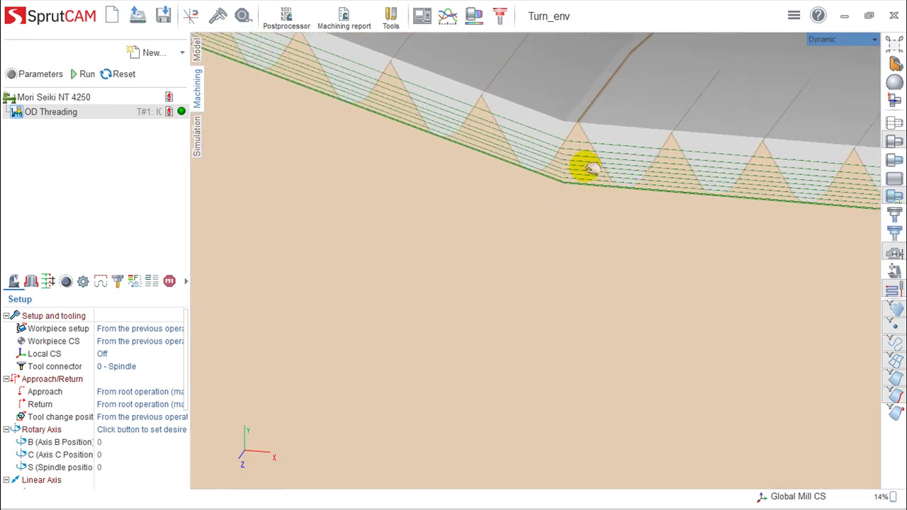
{"action": "scroll", "coordinate": [581, 174], "scroll_direction": "up", "scroll_amount": 1}
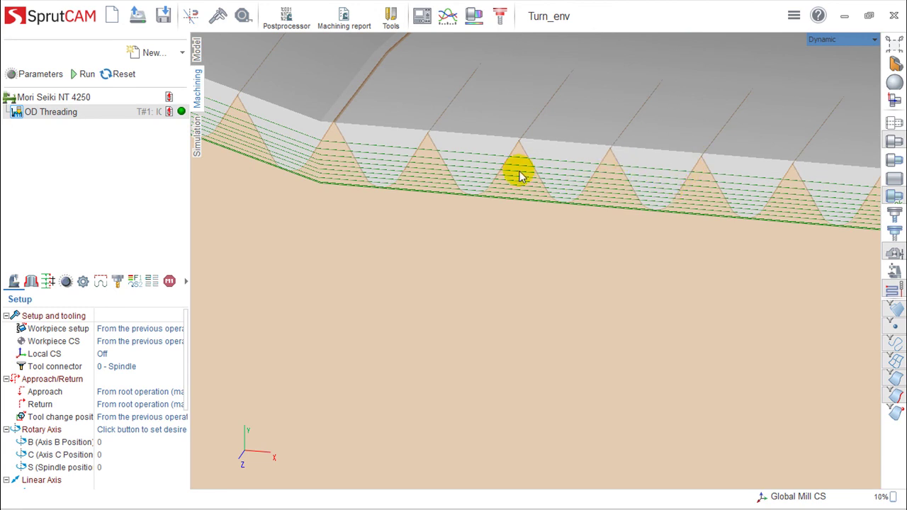
{"action": "scroll", "coordinate": [489, 196], "scroll_direction": "down", "scroll_amount": 1}
{"action": "scroll", "coordinate": [490, 196], "scroll_direction": "down", "scroll_amount": 2}
{"action": "scroll", "coordinate": [419, 176], "scroll_direction": "down", "scroll_amount": 2}
{"action": "scroll", "coordinate": [449, 161], "scroll_direction": "down", "scroll_amount": 1}
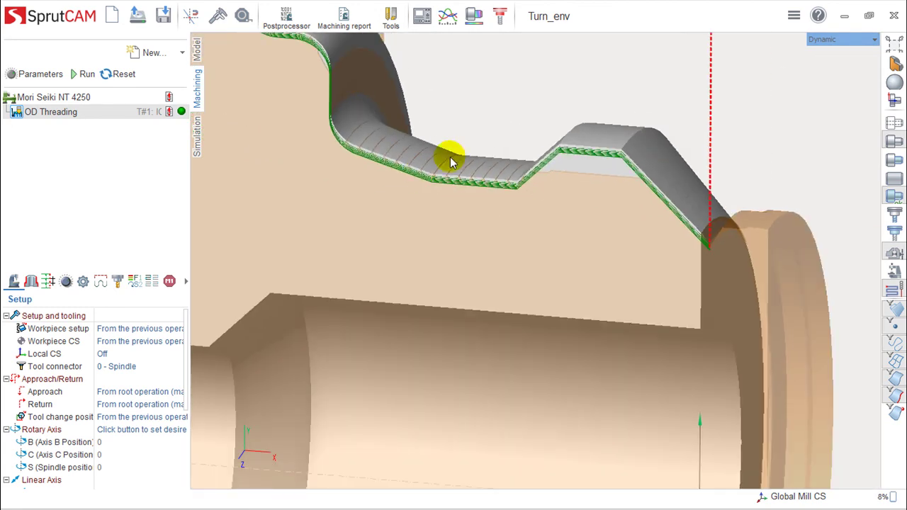
{"action": "scroll", "coordinate": [450, 161], "scroll_direction": "up", "scroll_amount": 2}
{"action": "scroll", "coordinate": [459, 153], "scroll_direction": "down", "scroll_amount": 2}
{"action": "scroll", "coordinate": [455, 165], "scroll_direction": "up", "scroll_amount": 2}
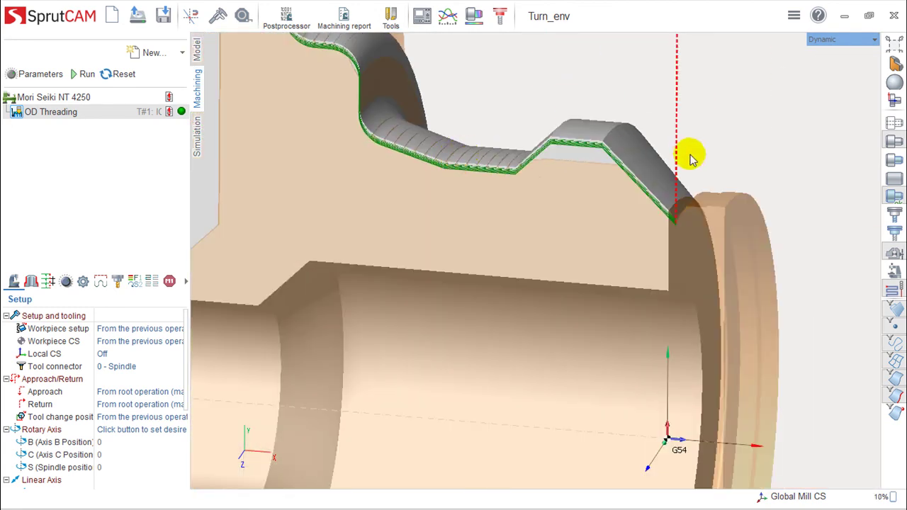
Show the OD Threading job assignment, zoom out, and bring up the New lathe operations list.
{"action": "left_click", "coordinate": [31, 282]}
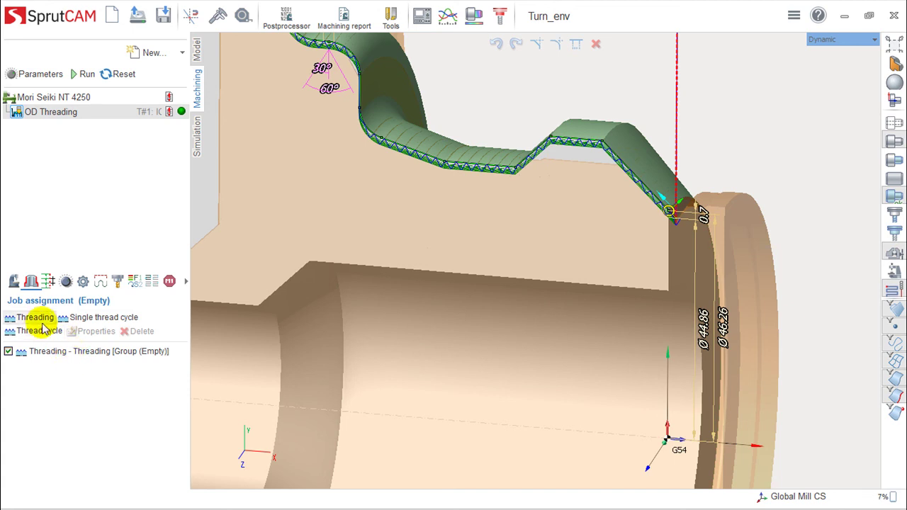
{"action": "scroll", "coordinate": [296, 252], "scroll_direction": "down", "scroll_amount": 3}
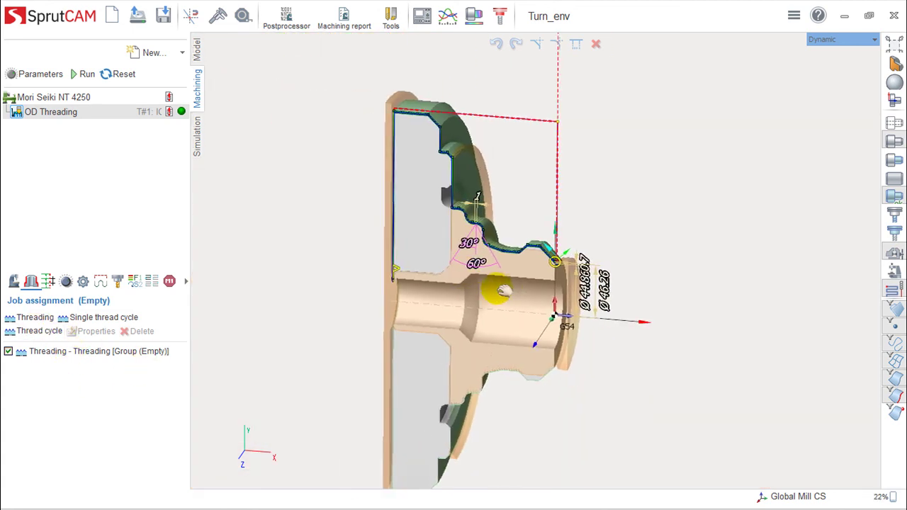
{"action": "left_click", "coordinate": [183, 53]}
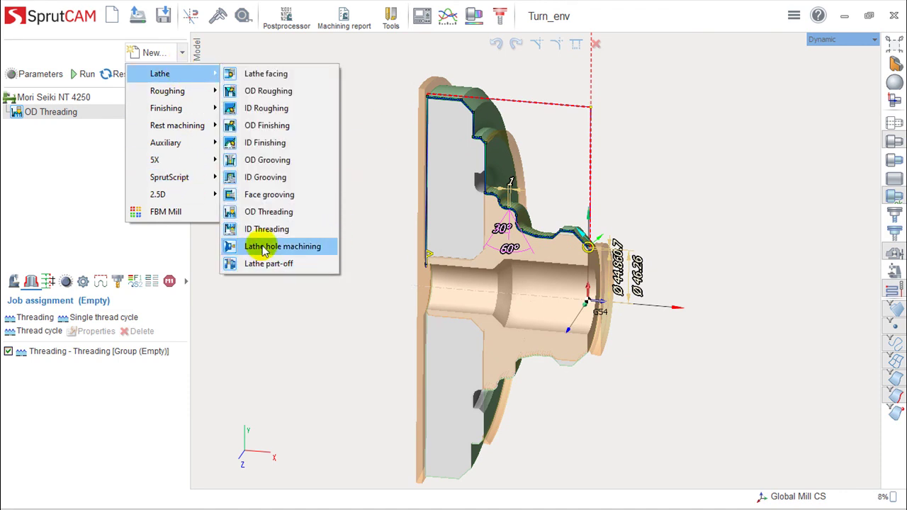
Create Lathe hole machining and, after Recognize finds nothing, assign the centre hole at X0 Y0 Z0.
{"action": "left_click", "coordinate": [284, 246]}
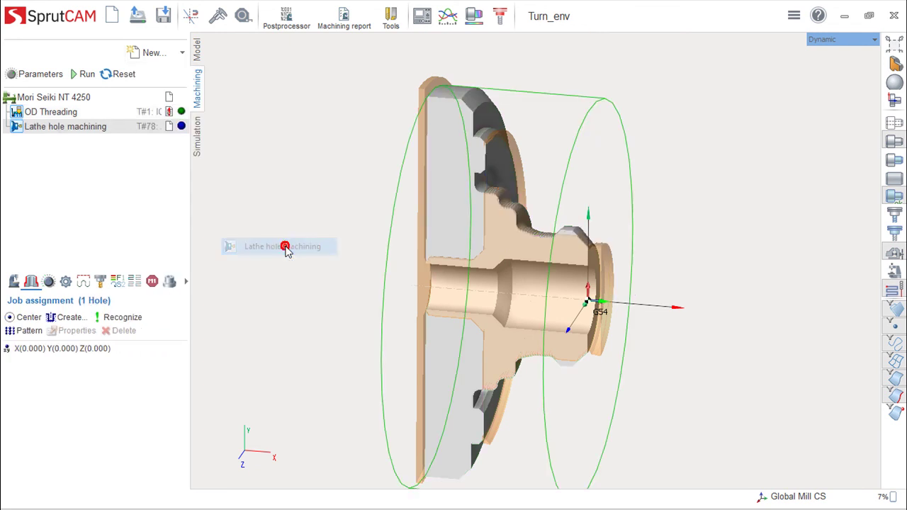
{"action": "scroll", "coordinate": [603, 338], "scroll_direction": "up", "scroll_amount": 2}
{"action": "scroll", "coordinate": [617, 314], "scroll_direction": "up", "scroll_amount": 2}
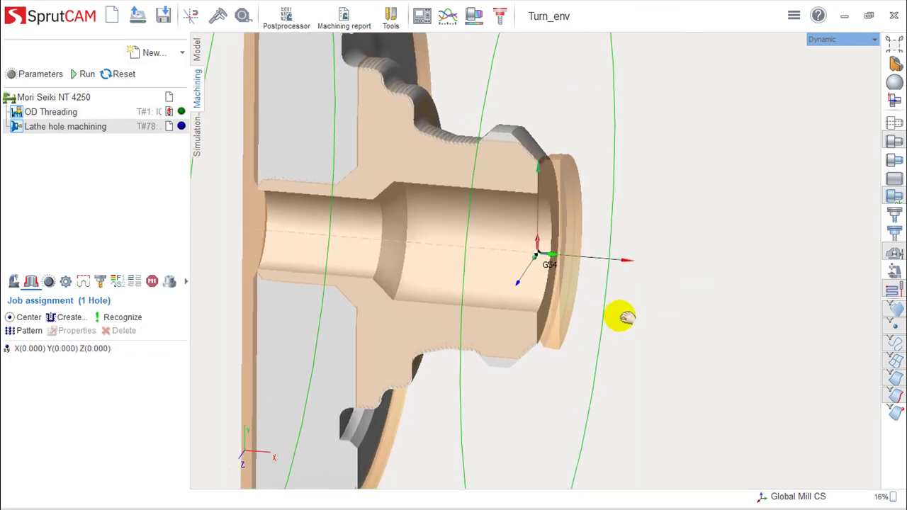
{"action": "scroll", "coordinate": [594, 295], "scroll_direction": "up", "scroll_amount": 2}
{"action": "mouse_move", "coordinate": [594, 296]}
{"action": "left_mouse_down"}
{"action": "mouse_move", "coordinate": [557, 297]}
{"action": "mouse_move", "coordinate": [603, 290]}
{"action": "mouse_move", "coordinate": [631, 299]}
{"action": "mouse_move", "coordinate": [561, 311]}
{"action": "mouse_move", "coordinate": [595, 305]}
{"action": "left_mouse_up"}
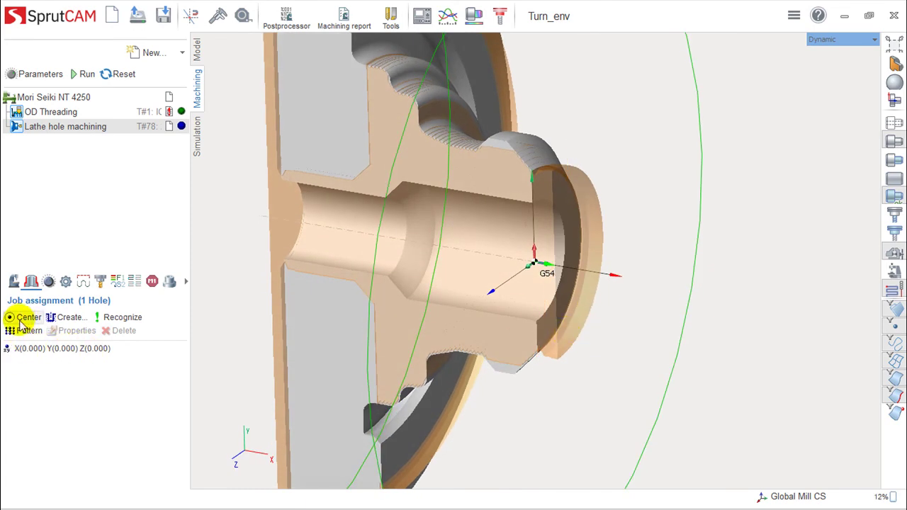
{"action": "left_click", "coordinate": [132, 321]}
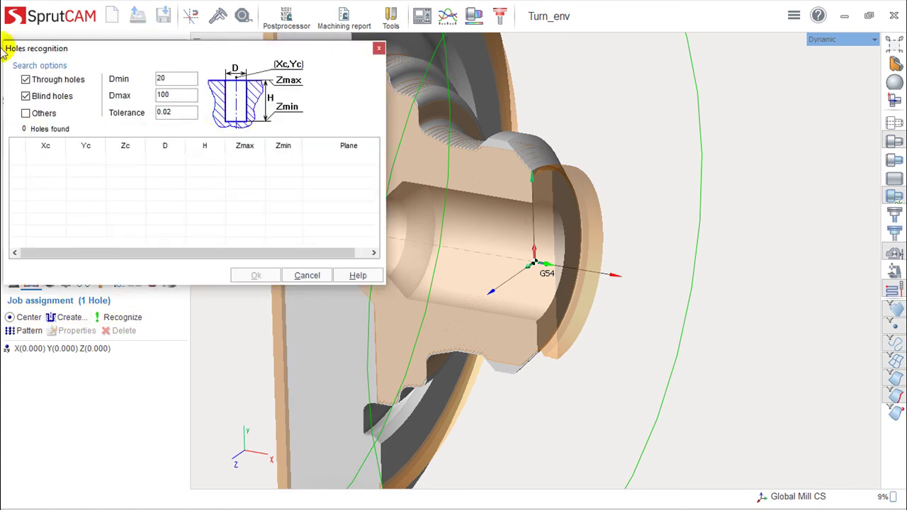
{"action": "left_click", "coordinate": [307, 276]}
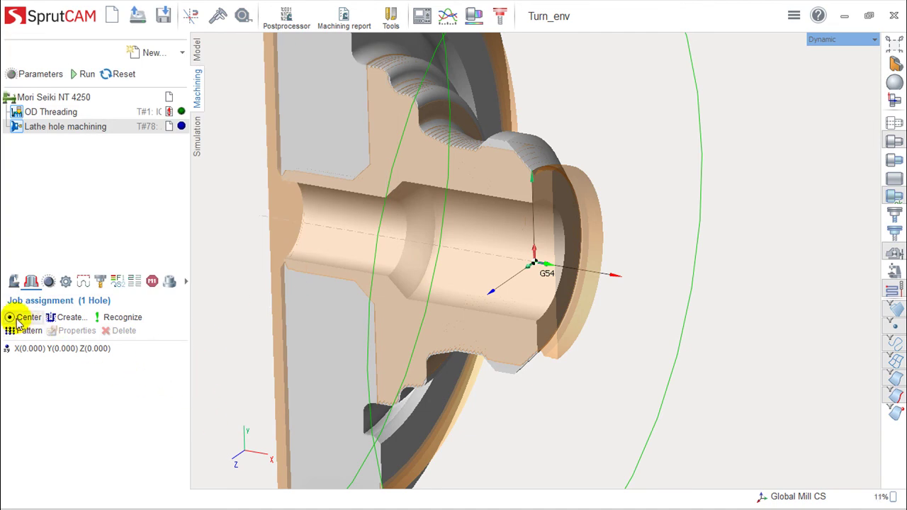
{"action": "left_click", "coordinate": [39, 349]}
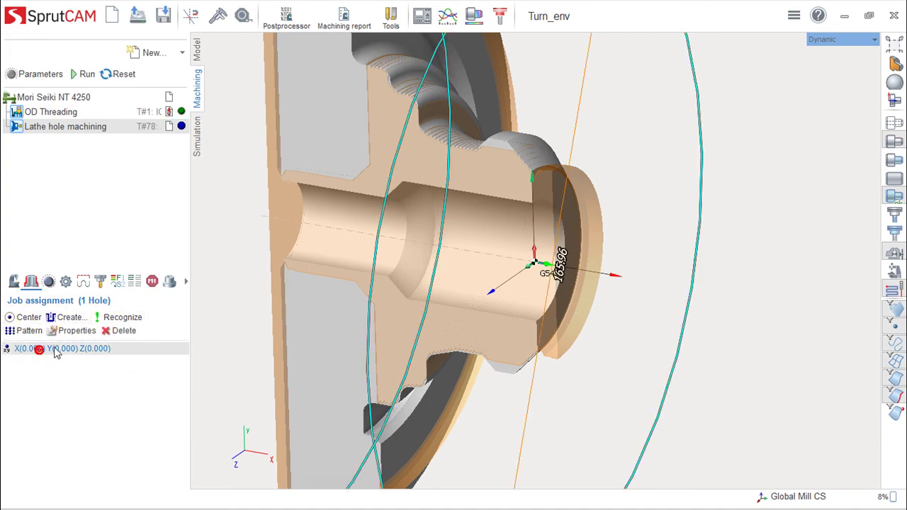
Calculate the hole machining toolpath, check the axial drilling path, then go to Simulation.
{"action": "left_click", "coordinate": [82, 75]}
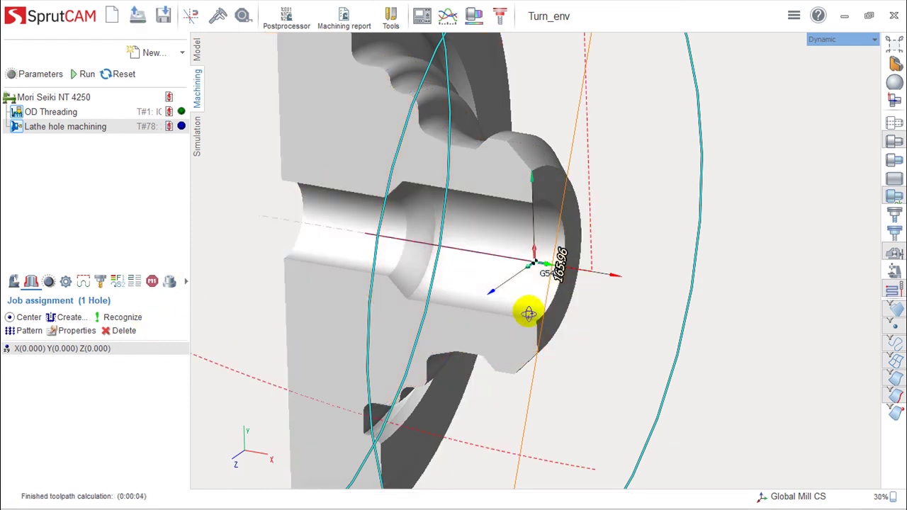
{"action": "middle_click_drag", "start_coordinate": [528, 313], "coordinate": [548, 269]}
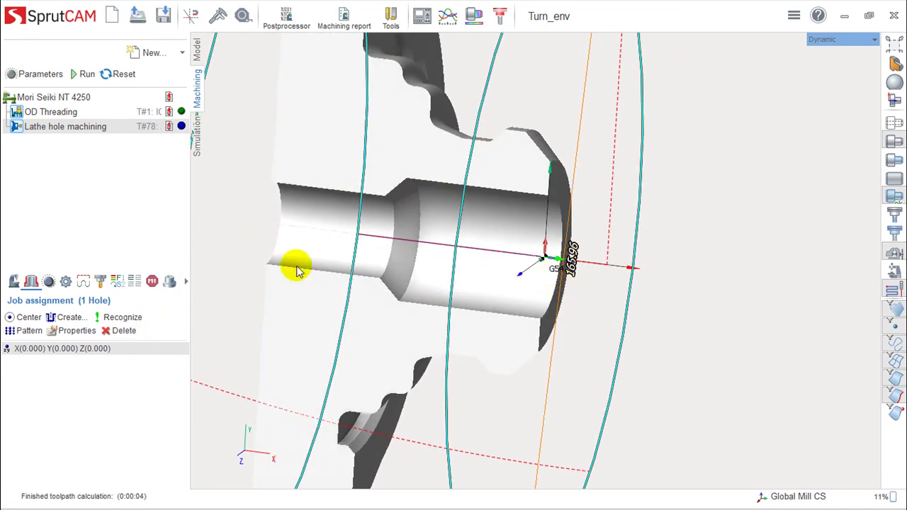
{"action": "middle_click_drag", "start_coordinate": [383, 280], "coordinate": [360, 293]}
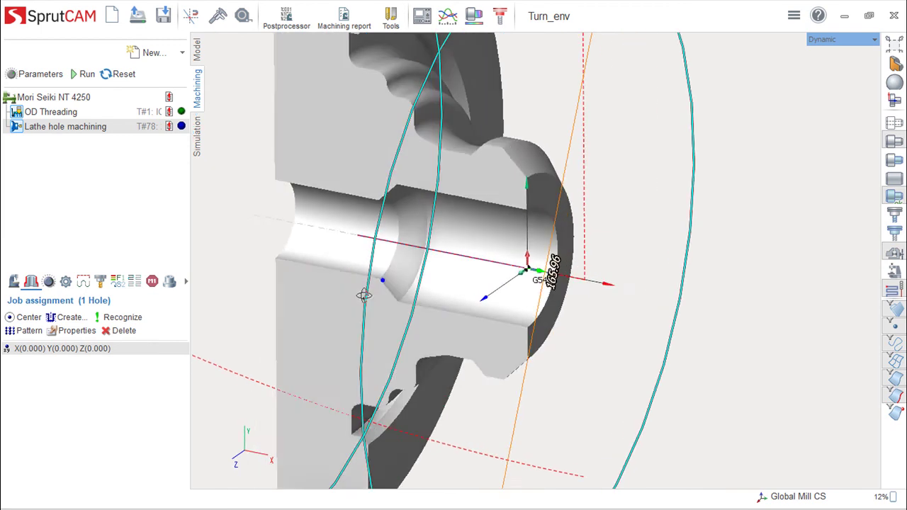
{"action": "left_click", "coordinate": [197, 141]}
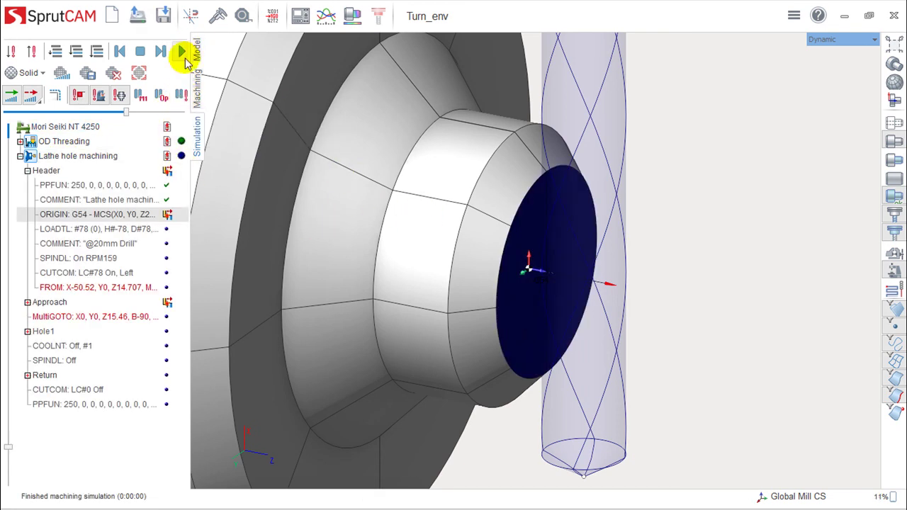
Simulate the 20mm drill boring the centre hole, replaying from the drilling operation, then return to Machining.
{"action": "left_click", "coordinate": [181, 53]}
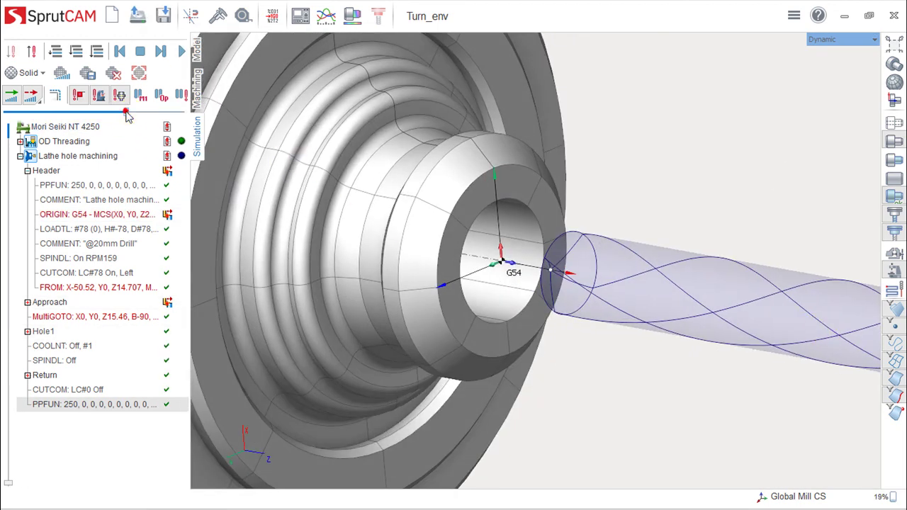
{"action": "left_click", "coordinate": [71, 156]}
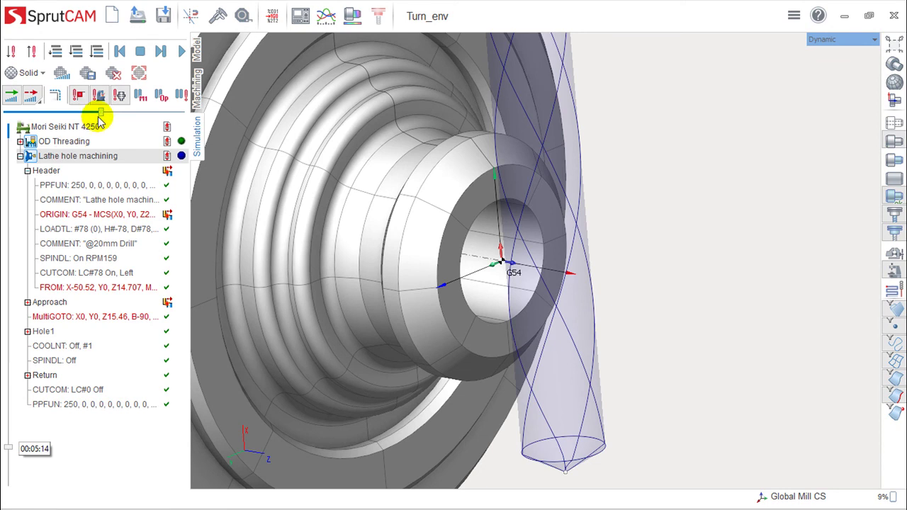
{"action": "left_click", "coordinate": [182, 51]}
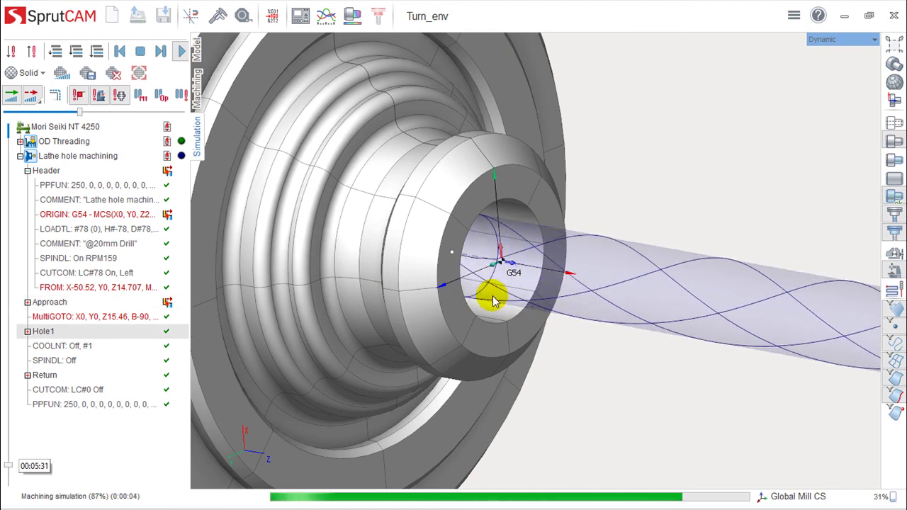
{"action": "scroll", "coordinate": [496, 297], "scroll_direction": "up", "scroll_amount": 2}
{"action": "mouse_move", "coordinate": [496, 298]}
{"action": "left_mouse_down"}
{"action": "mouse_move", "coordinate": [534, 289]}
{"action": "mouse_move", "coordinate": [531, 298]}
{"action": "mouse_move", "coordinate": [571, 298]}
{"action": "mouse_move", "coordinate": [535, 239]}
{"action": "left_mouse_up"}
{"action": "scroll", "coordinate": [504, 273], "scroll_direction": "down", "scroll_amount": 2}
{"action": "scroll", "coordinate": [504, 273], "scroll_direction": "down", "scroll_amount": 1}
{"action": "mouse_move", "coordinate": [504, 273]}
{"action": "left_mouse_down"}
{"action": "mouse_move", "coordinate": [522, 295]}
{"action": "mouse_move", "coordinate": [540, 294]}
{"action": "mouse_move", "coordinate": [543, 280]}
{"action": "mouse_move", "coordinate": [571, 296]}
{"action": "left_mouse_up"}
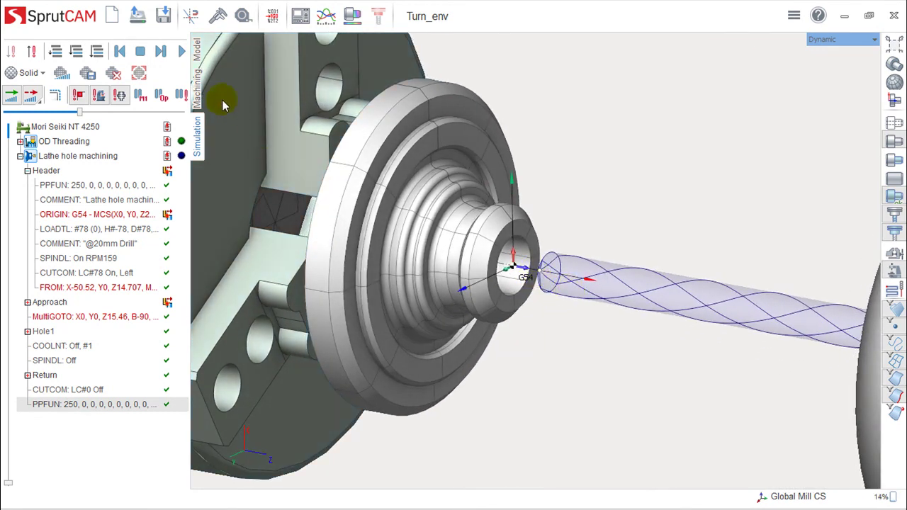
{"action": "left_click", "coordinate": [198, 87]}
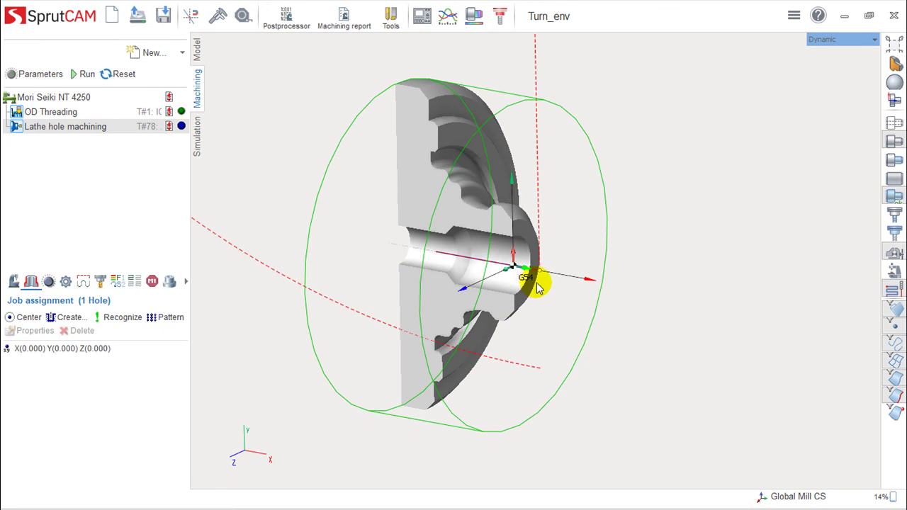
{"action": "mouse_move", "coordinate": [533, 287]}
{"action": "left_mouse_down"}
{"action": "mouse_move", "coordinate": [543, 287]}
{"action": "mouse_move", "coordinate": [496, 295]}
{"action": "mouse_move", "coordinate": [588, 297]}
{"action": "left_mouse_up"}
{"action": "scroll", "coordinate": [588, 298], "scroll_direction": "up", "scroll_amount": 3}
{"action": "scroll", "coordinate": [644, 299], "scroll_direction": "up", "scroll_amount": 2}
{"action": "left_click_drag", "start_coordinate": [588, 259], "coordinate": [623, 356]}
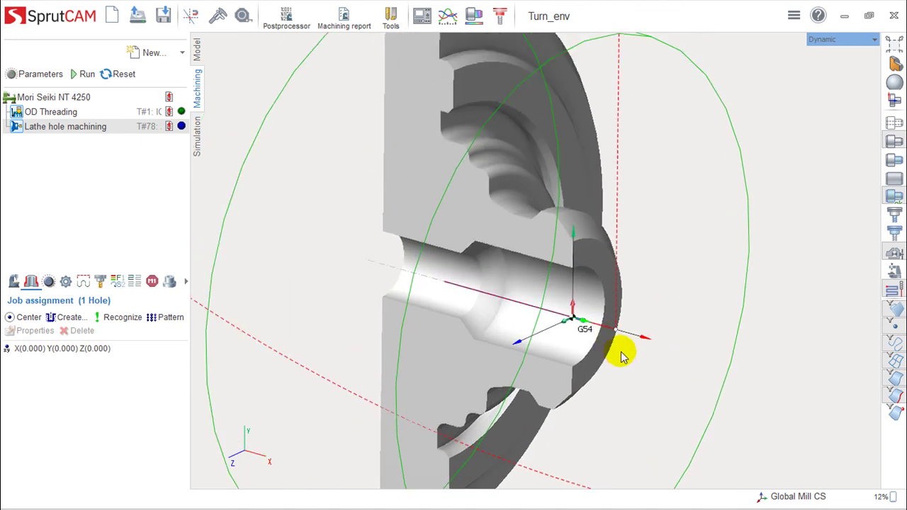